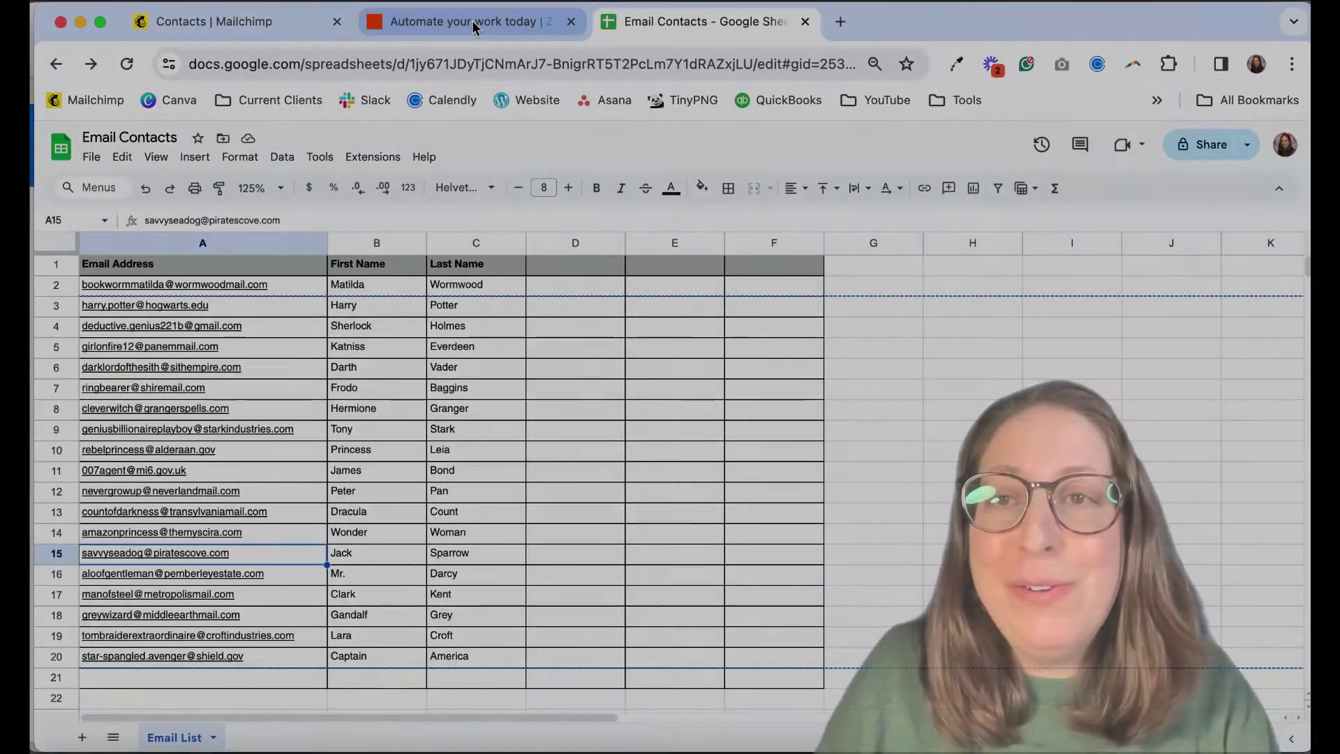
Step: From the Zapier dashboard's Create menu, start a new untitled draft zap
click(471, 19)
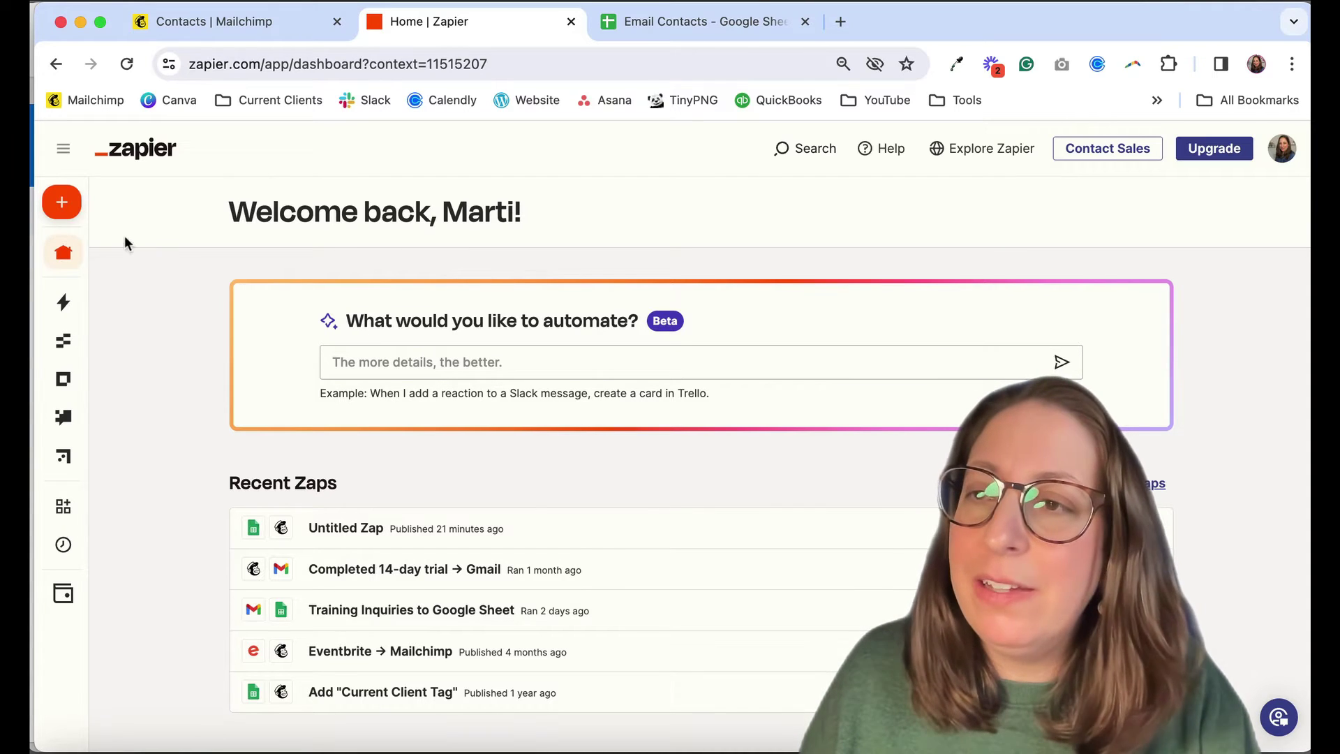
mouse_move(108, 208)
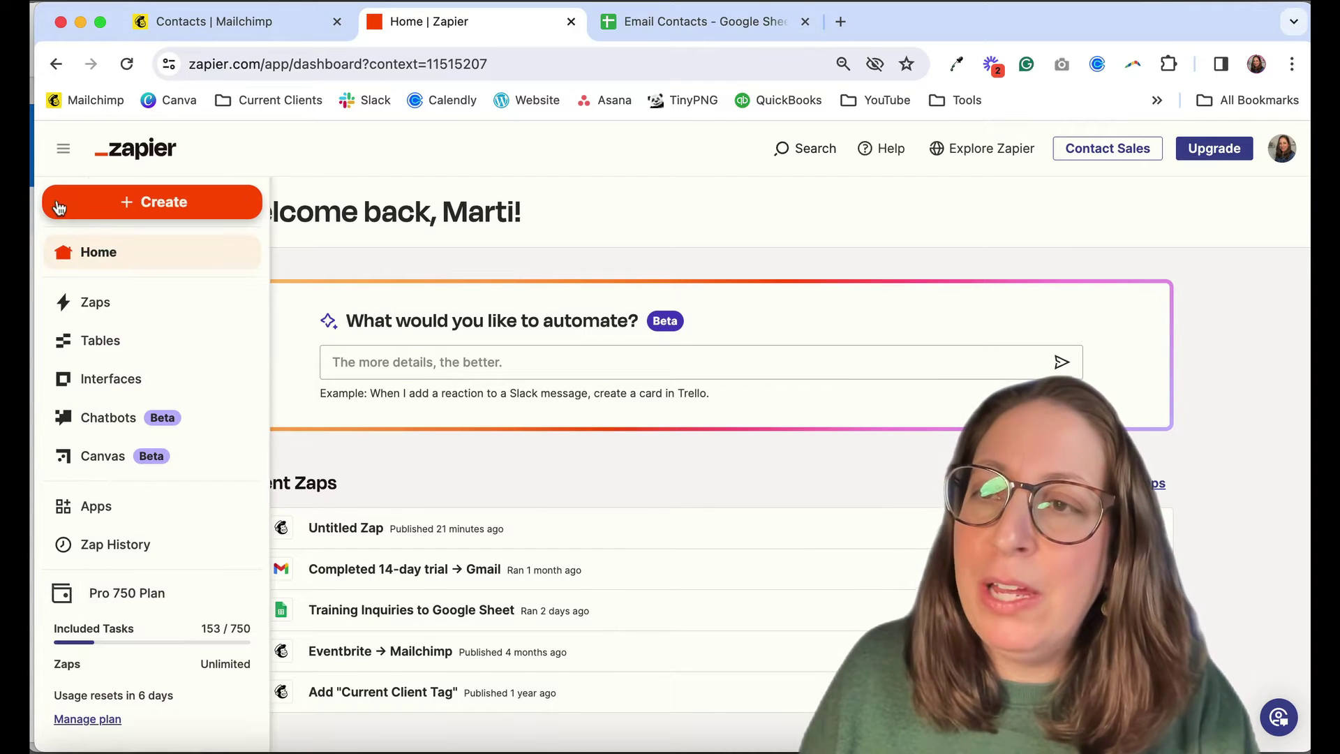
click(108, 208)
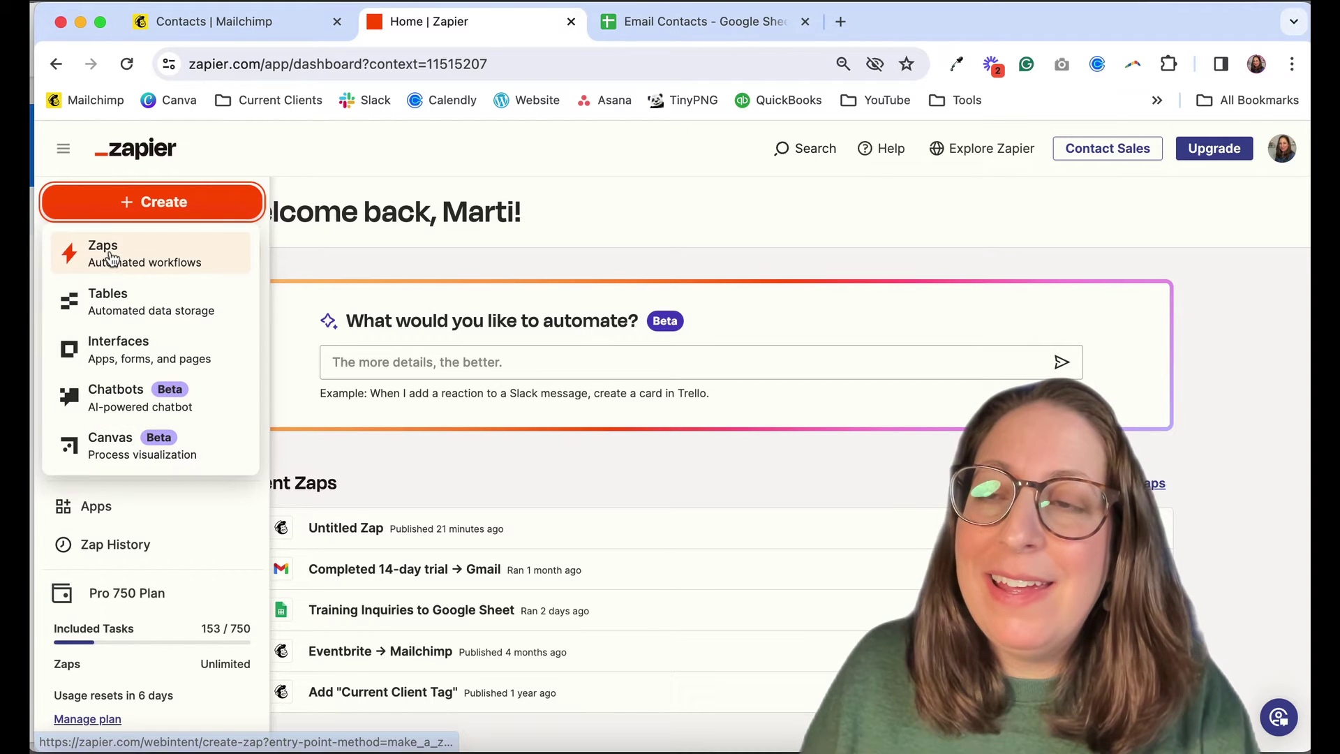
click(110, 258)
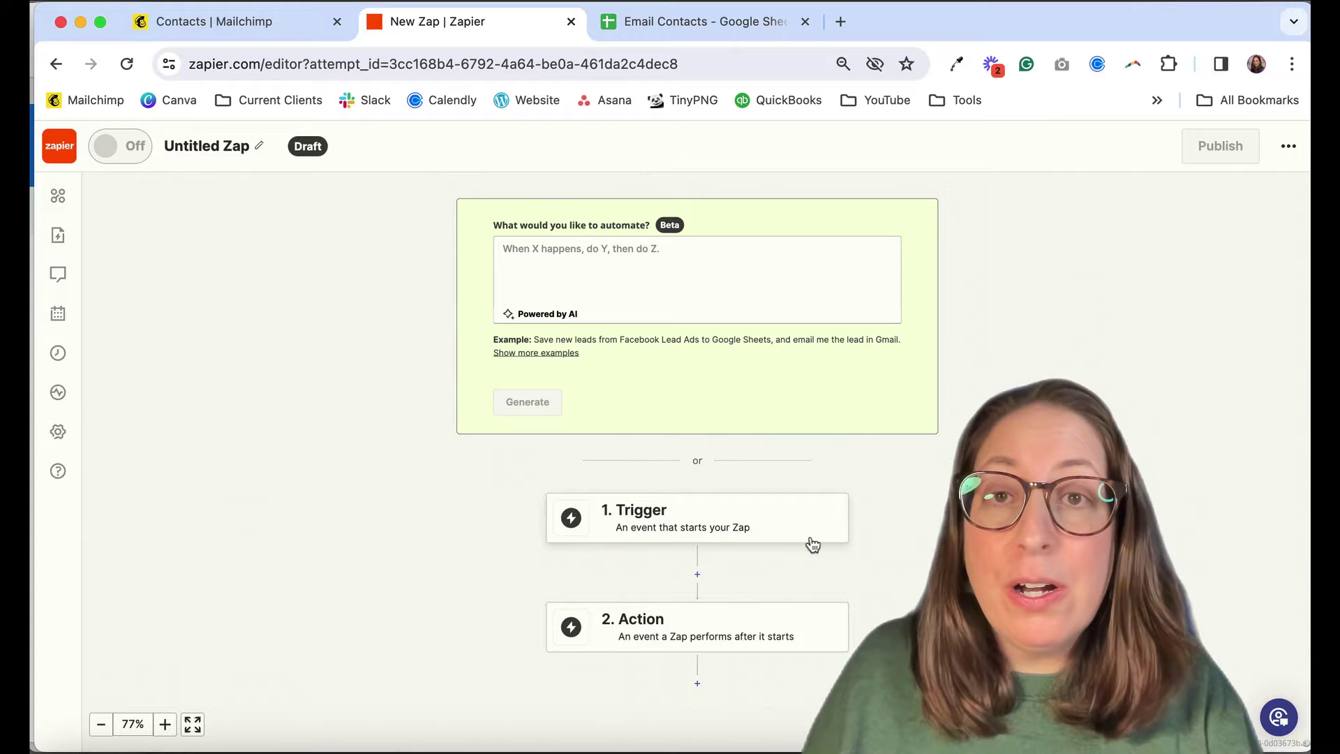
scroll(869, 464, down, 1)
scroll(867, 458, down, 1)
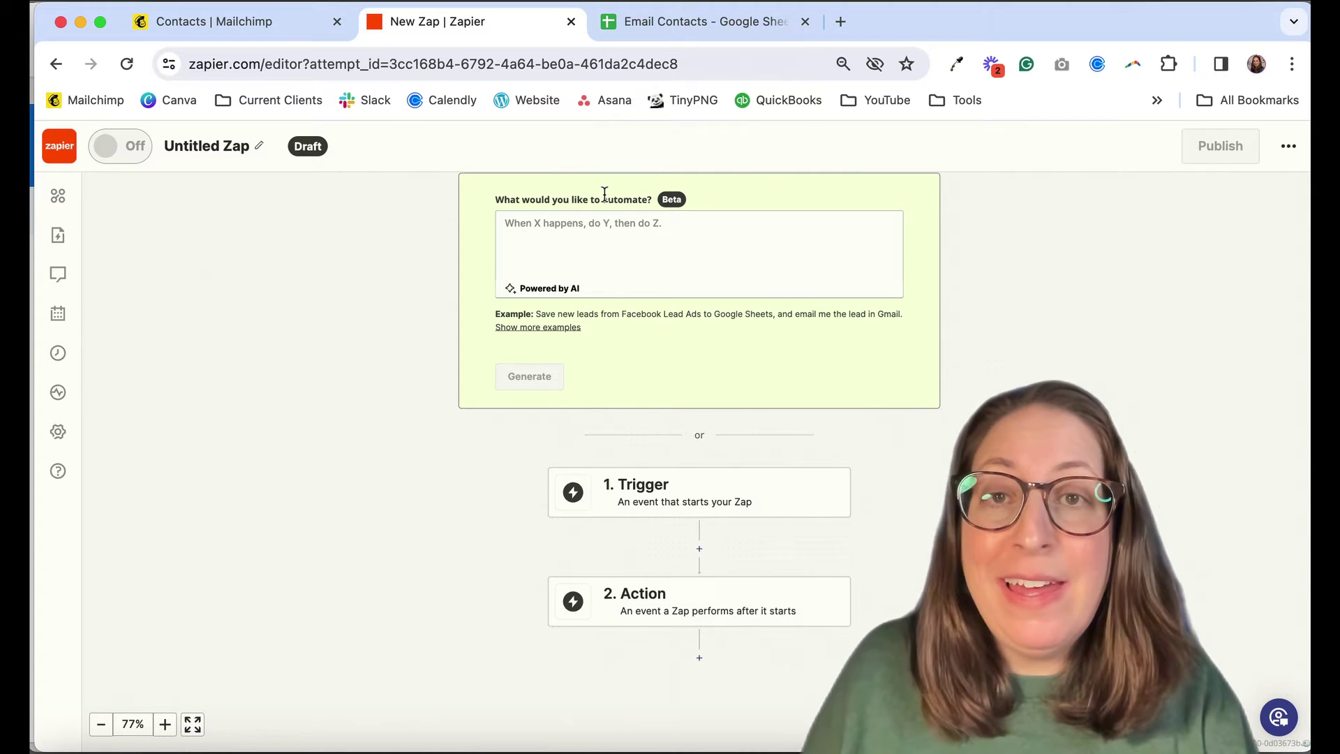
Step: Switch to the Email Contacts spreadsheet showing the Email List of 19 contacts
click(672, 30)
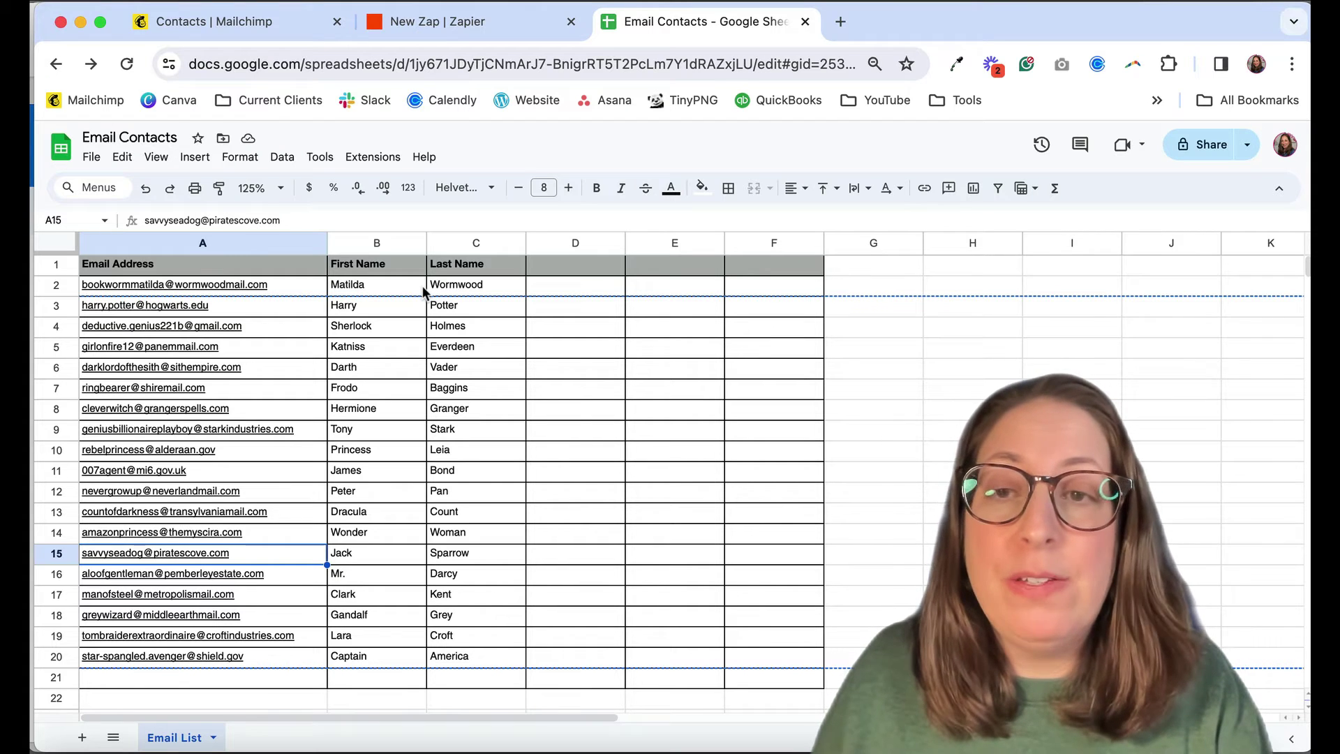
Step: Set the zap trigger to Google Sheets with the New or Updated Spreadsheet Row event
click(492, 27)
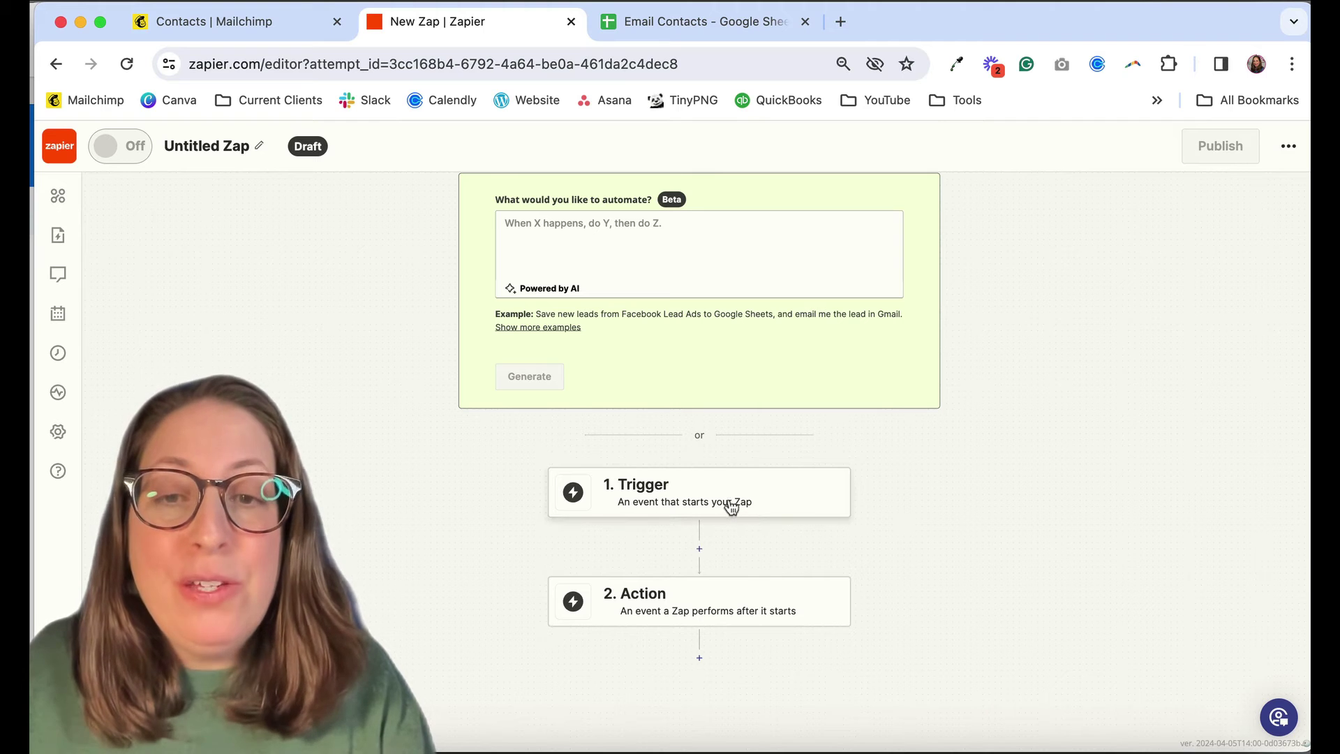
click(729, 501)
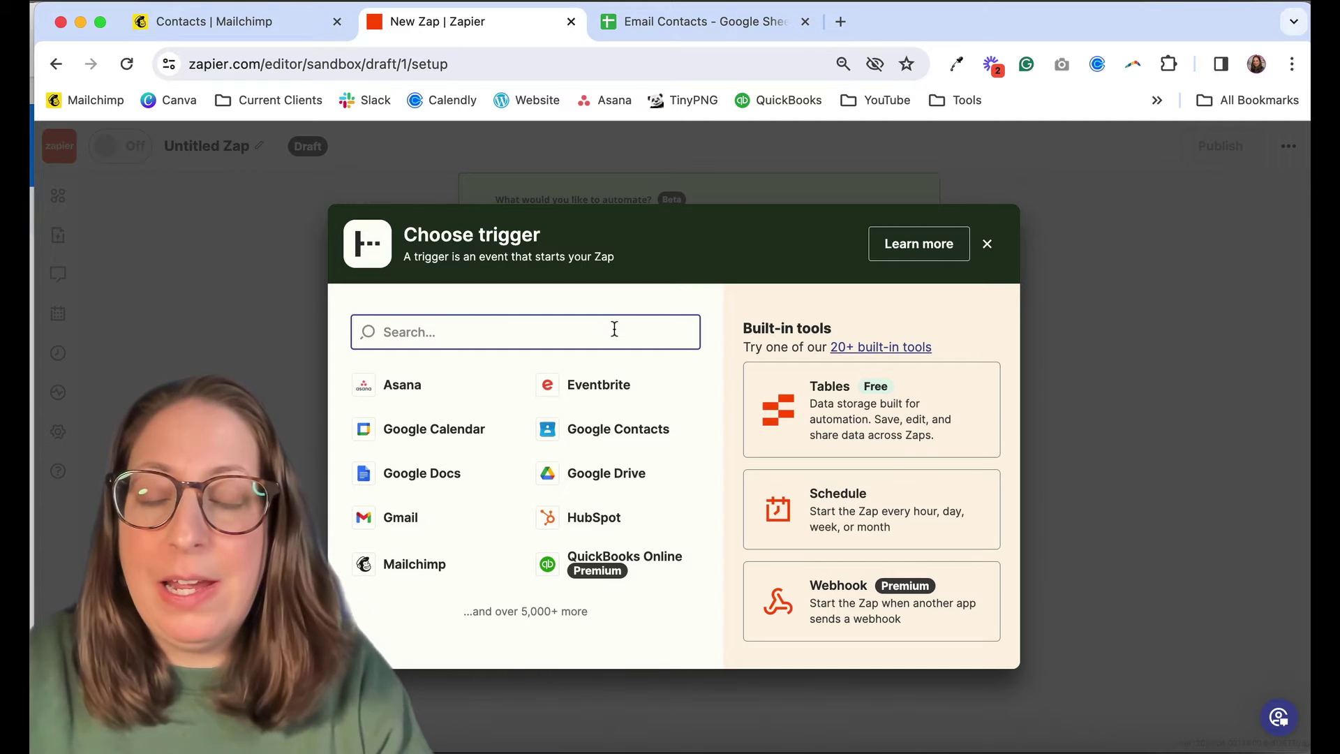
text(sheet)
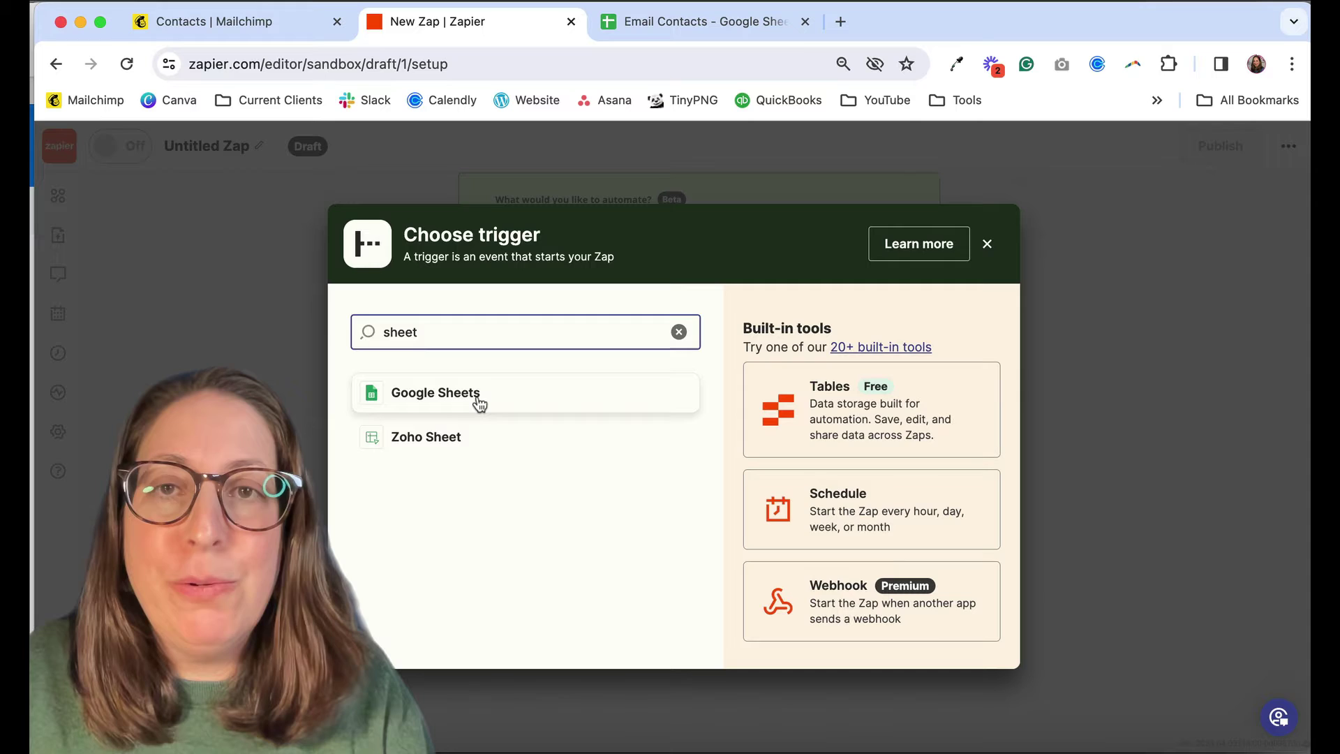
click(479, 400)
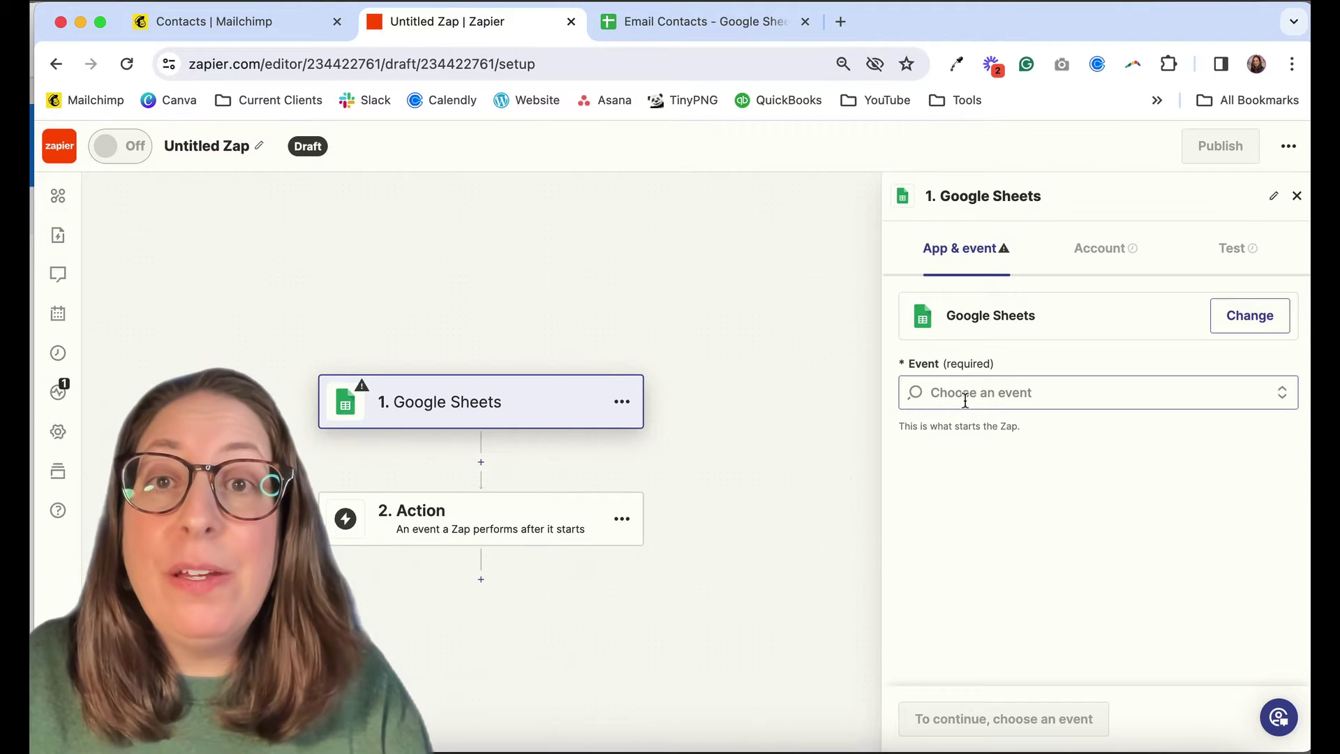
click(968, 395)
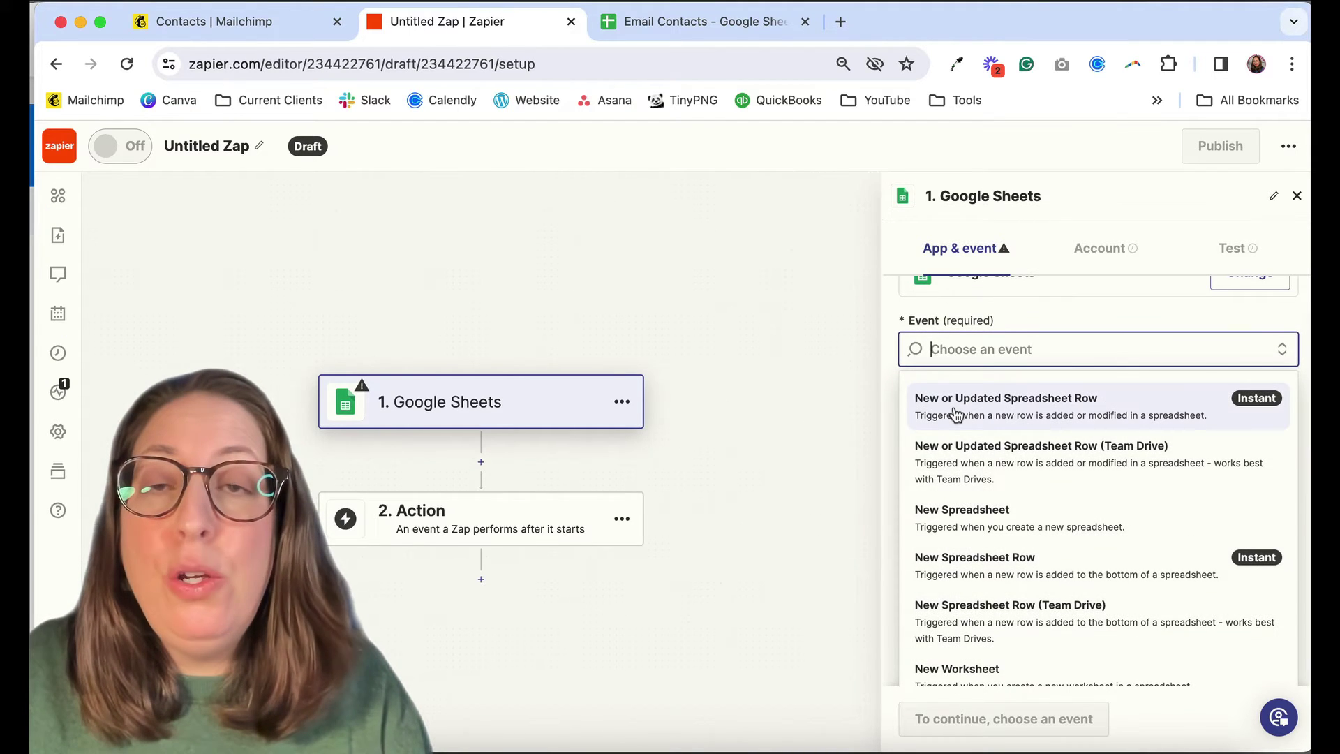
click(957, 416)
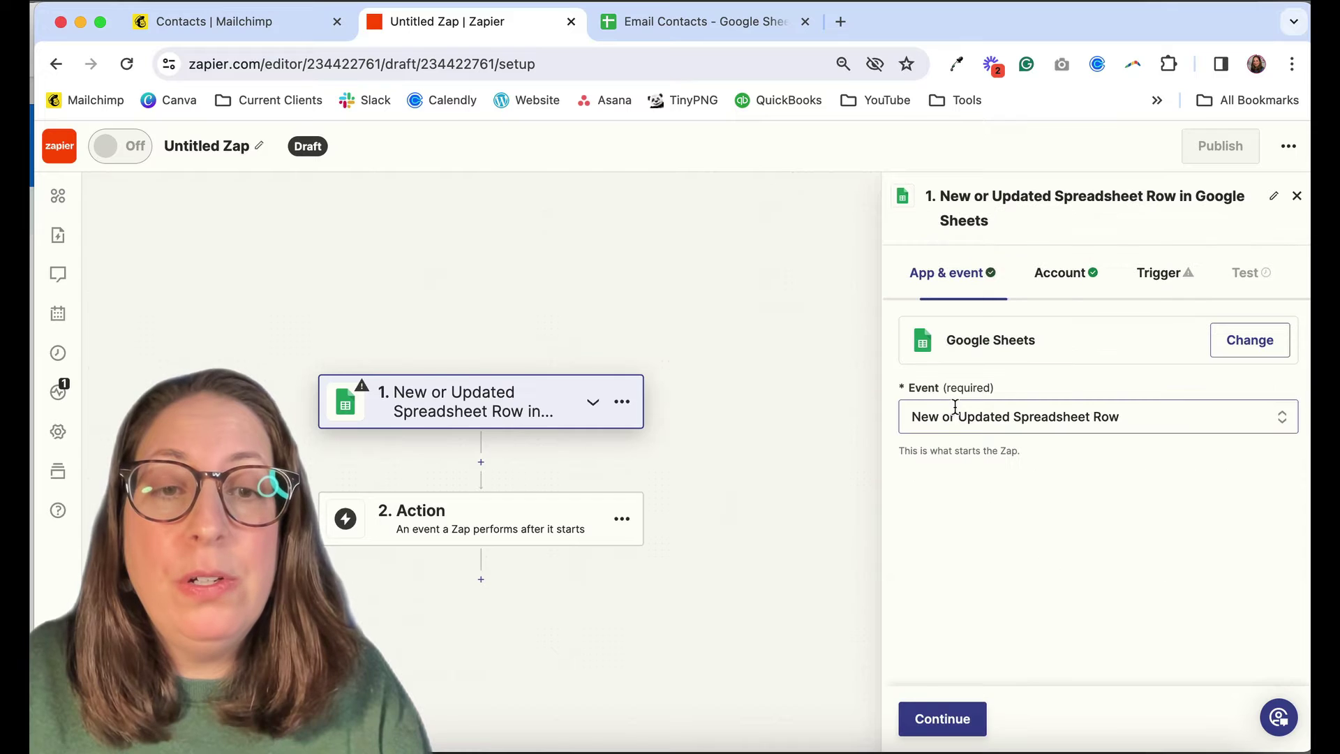
Step: Use the connected Google account and watch the Email Contacts spreadsheet's Email List worksheet
click(935, 718)
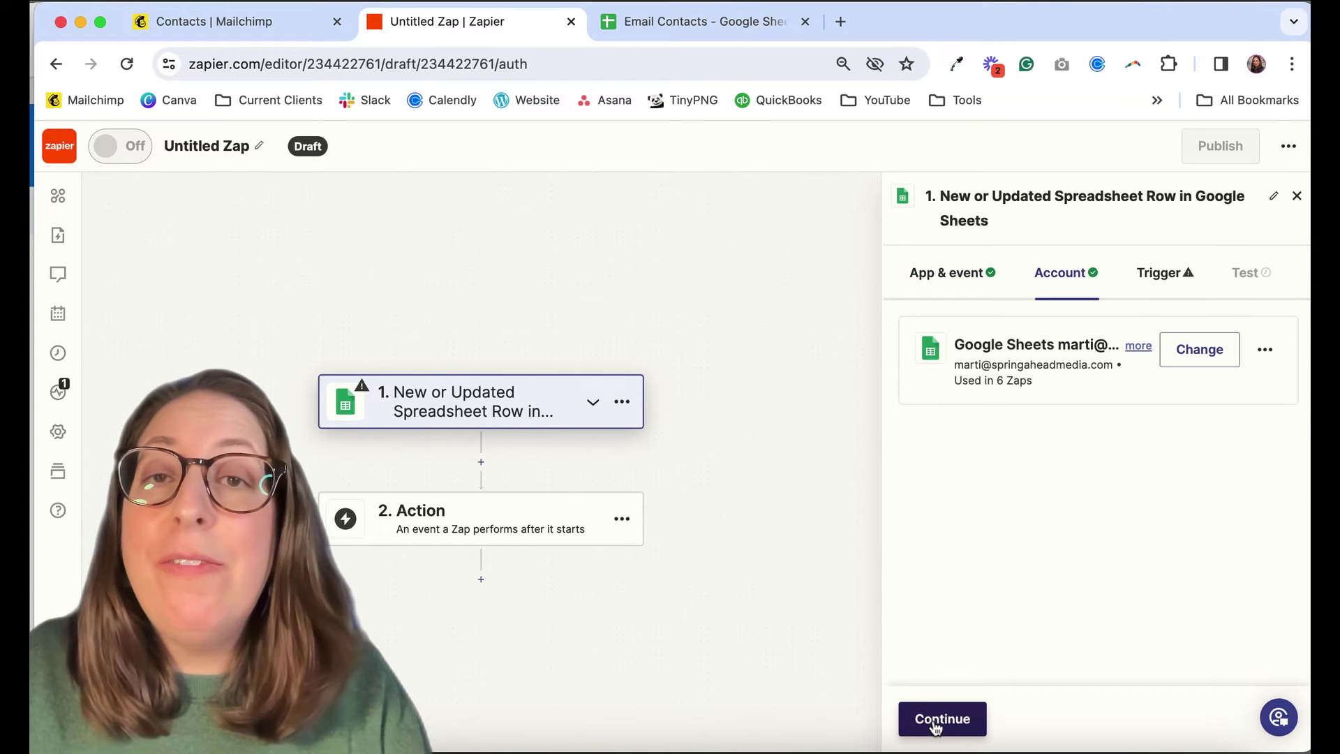
click(937, 723)
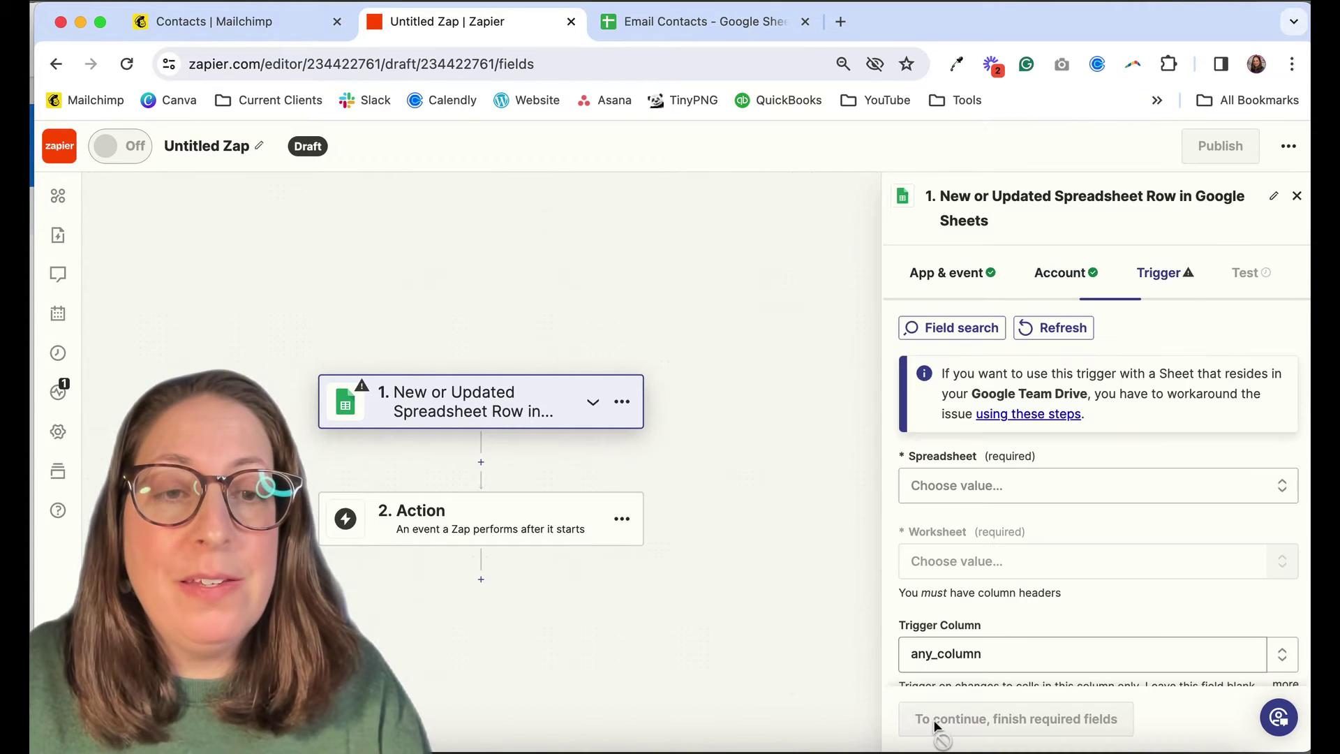
click(1029, 501)
scroll(1026, 538, down, 2)
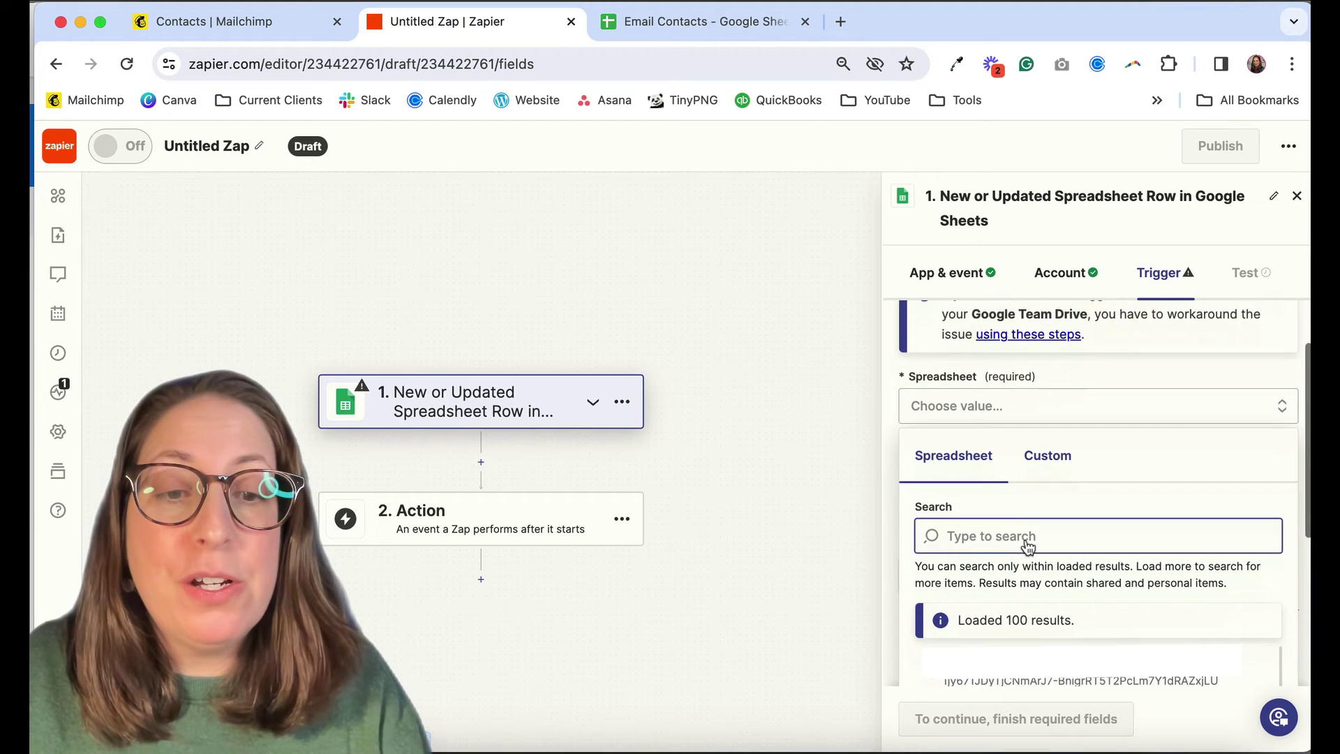
click(935, 621)
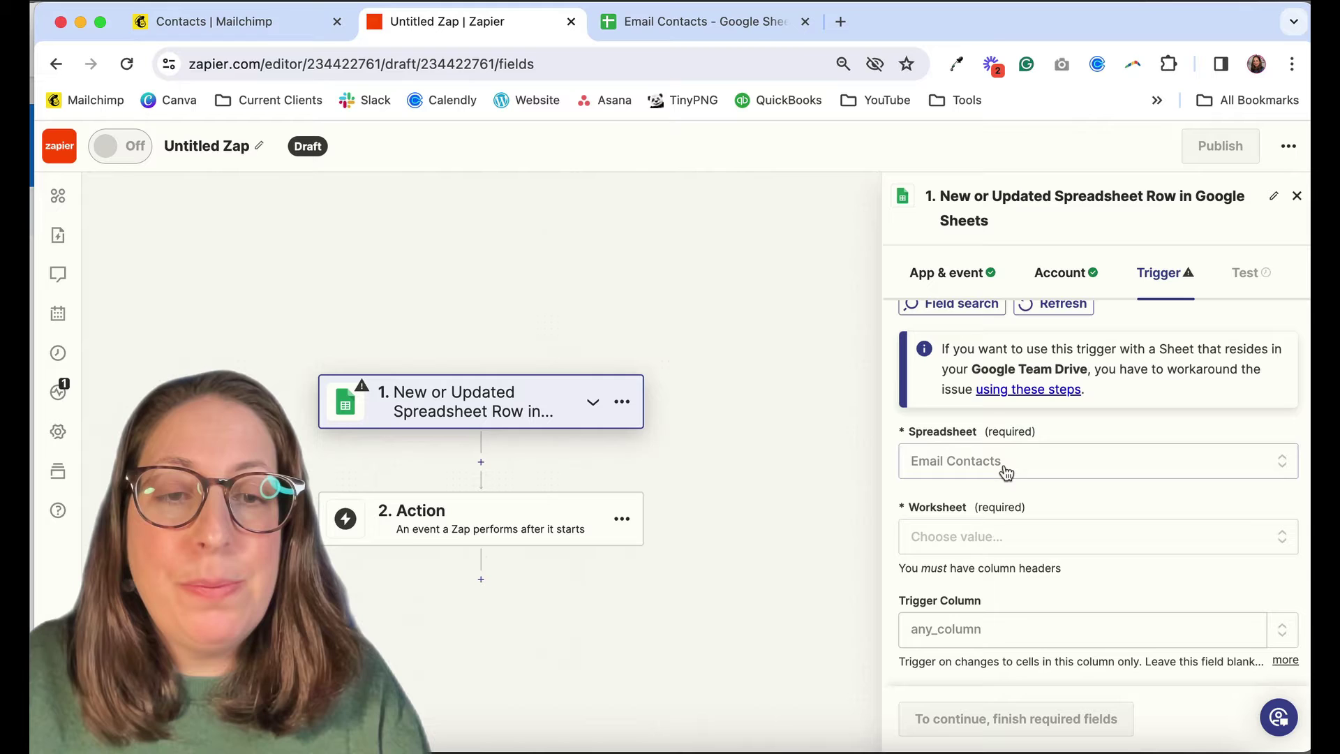
click(977, 537)
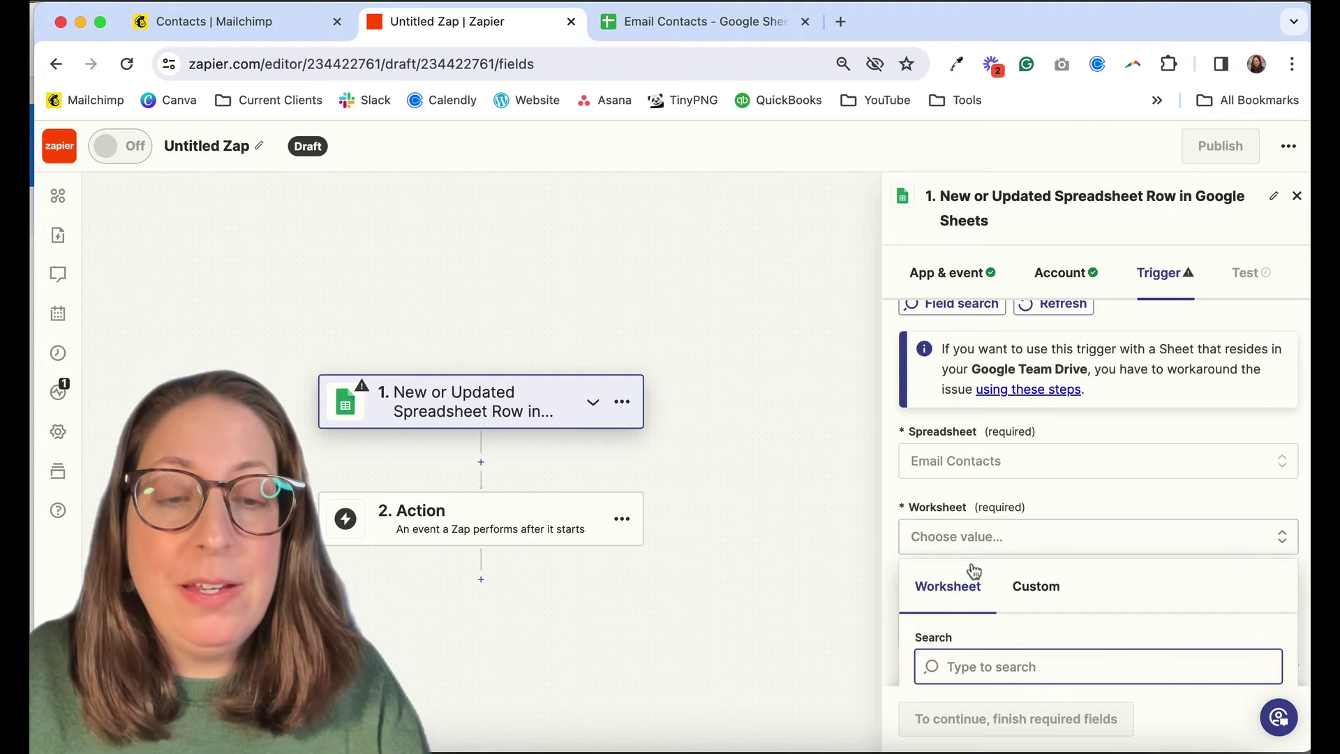
scroll(974, 558, down, 3)
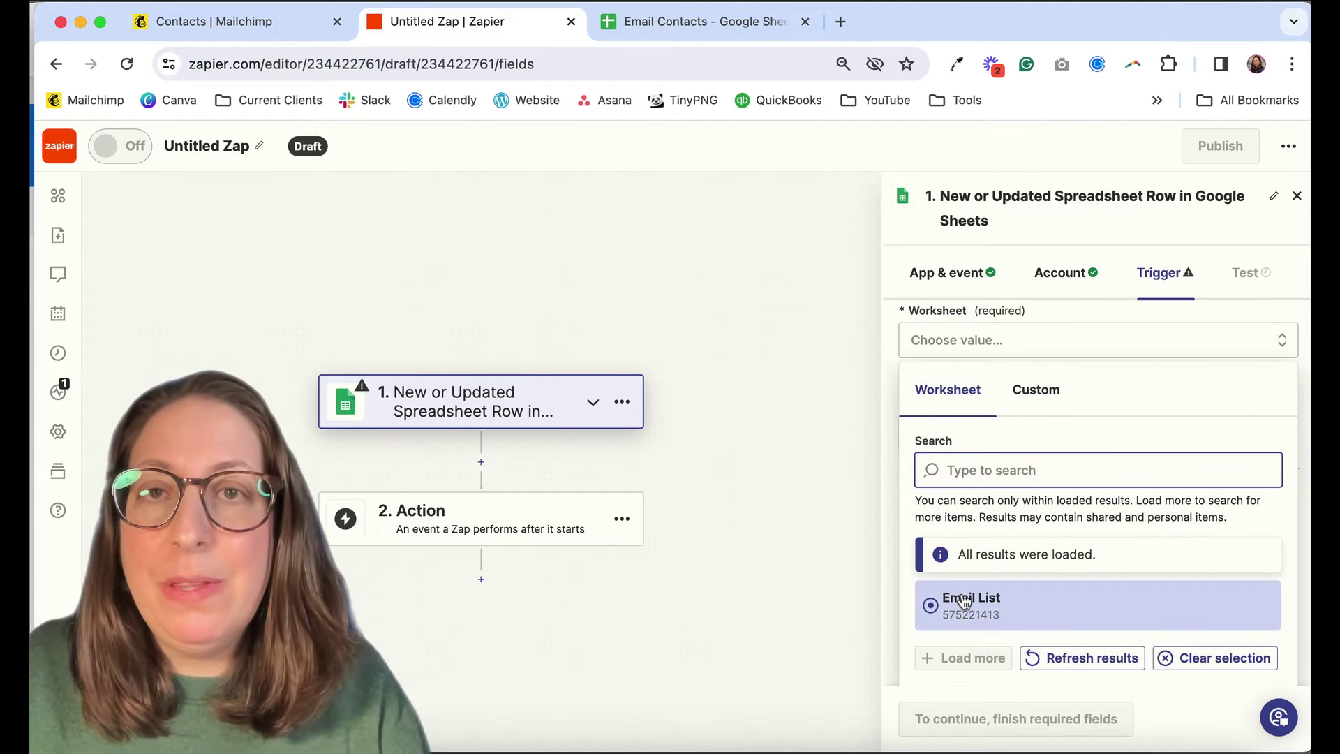
click(965, 601)
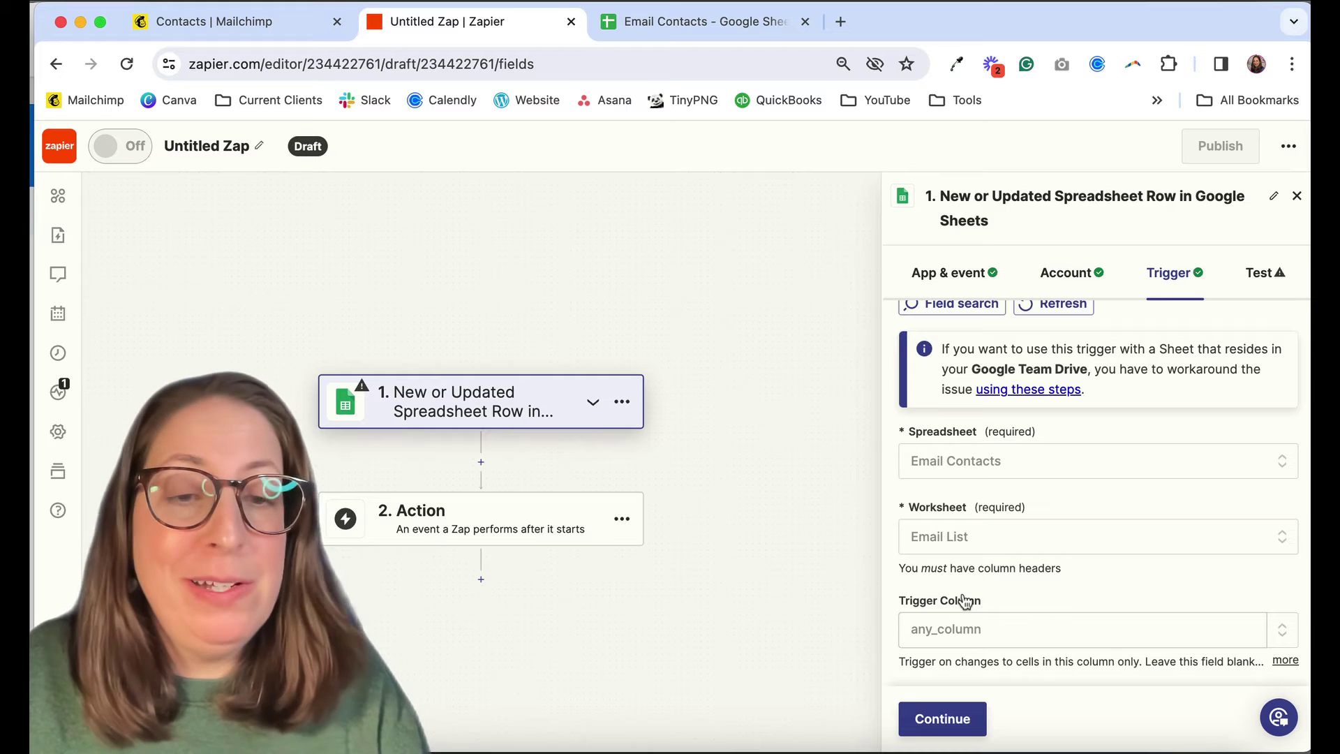
Step: Test the trigger and keep Spreadsheet Row A as the sample record
click(940, 719)
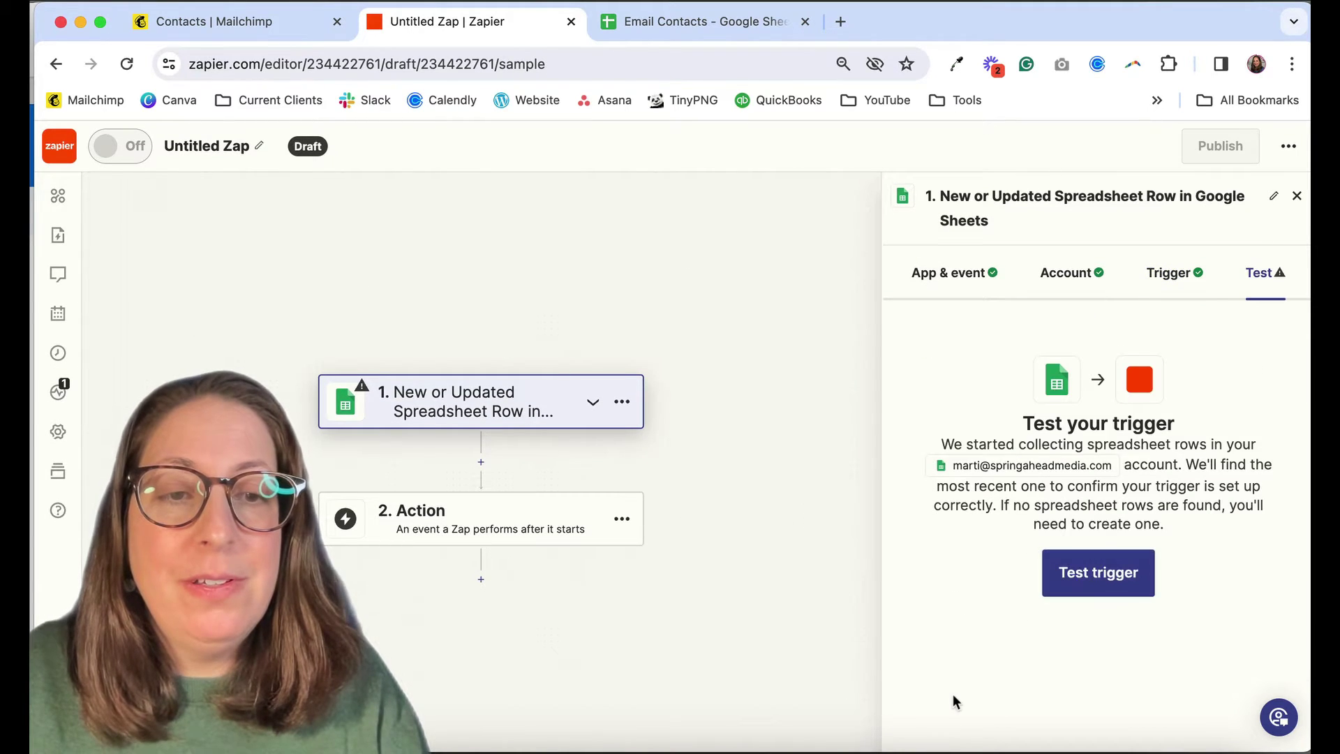
click(1097, 574)
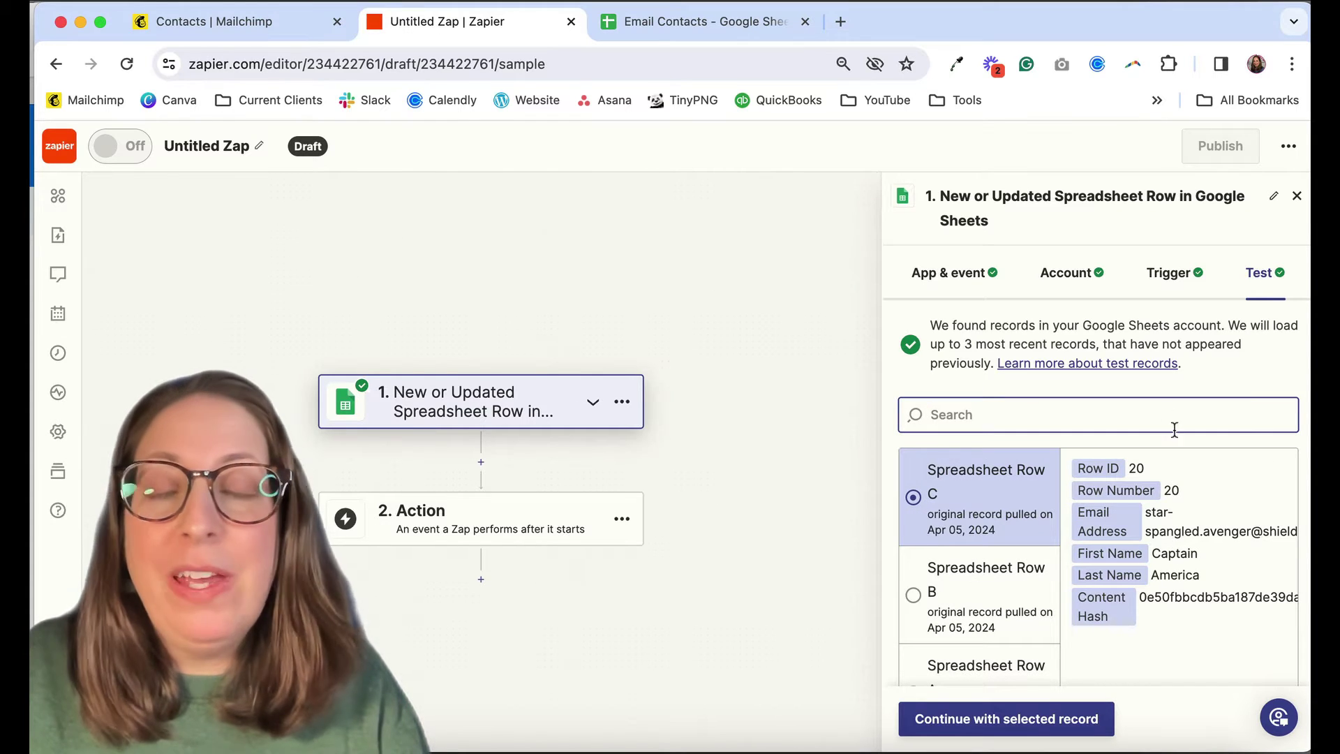
scroll(1187, 503, down, 3)
click(1010, 593)
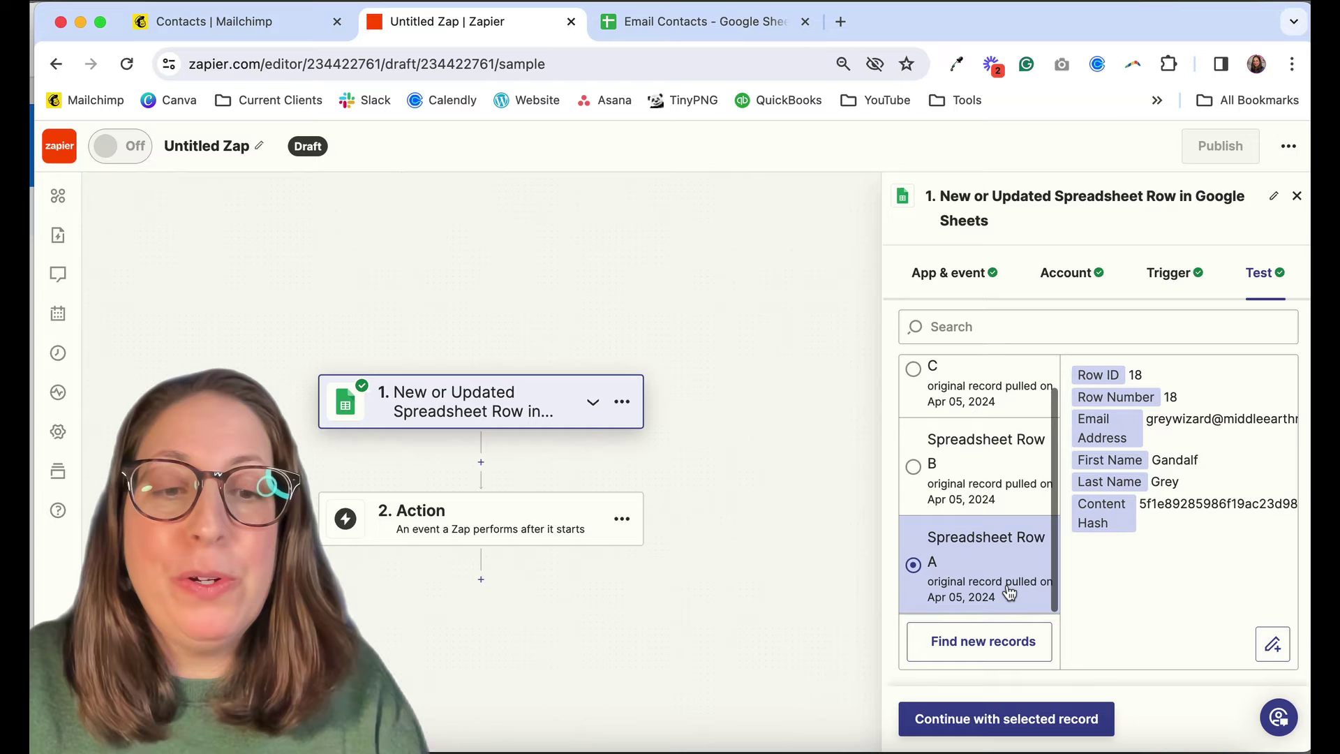
click(1000, 721)
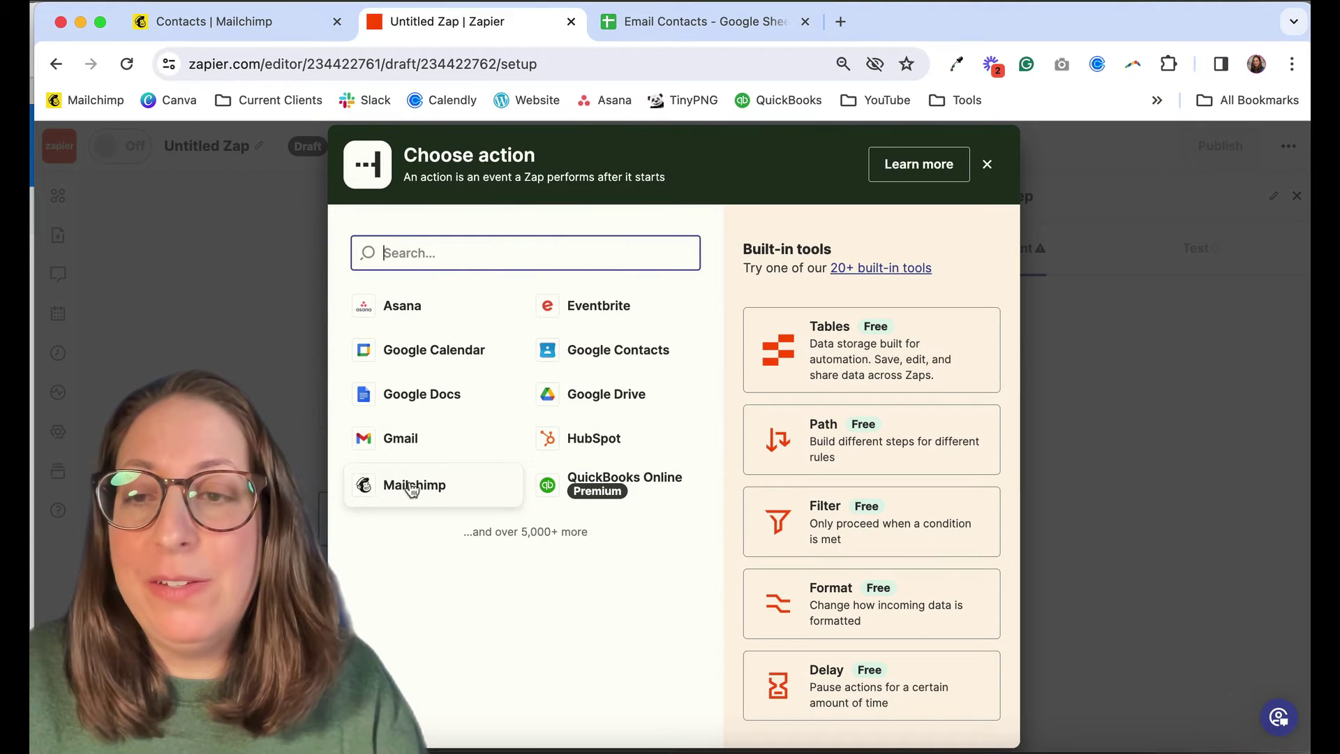
Step: Make the action Mailchimp's Add/Update Subscriber event using the connected Mailchimp account
click(414, 489)
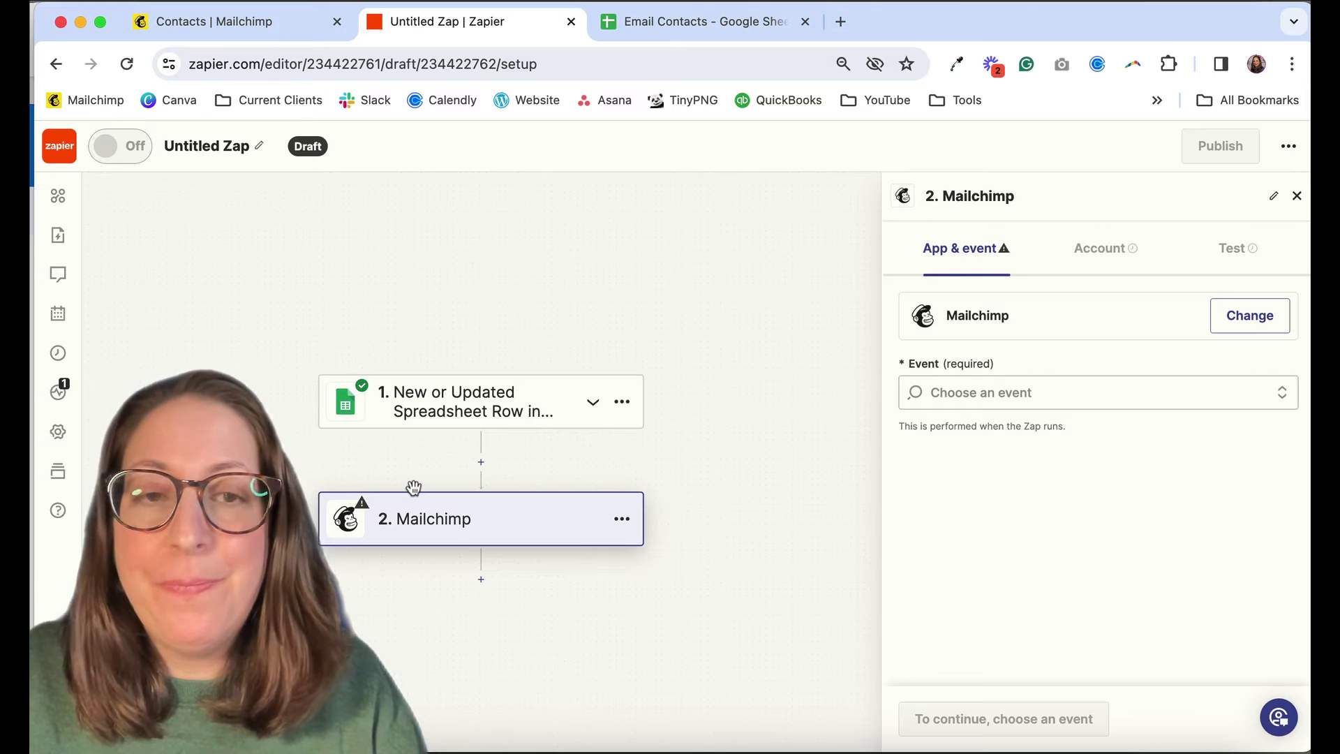
click(1004, 392)
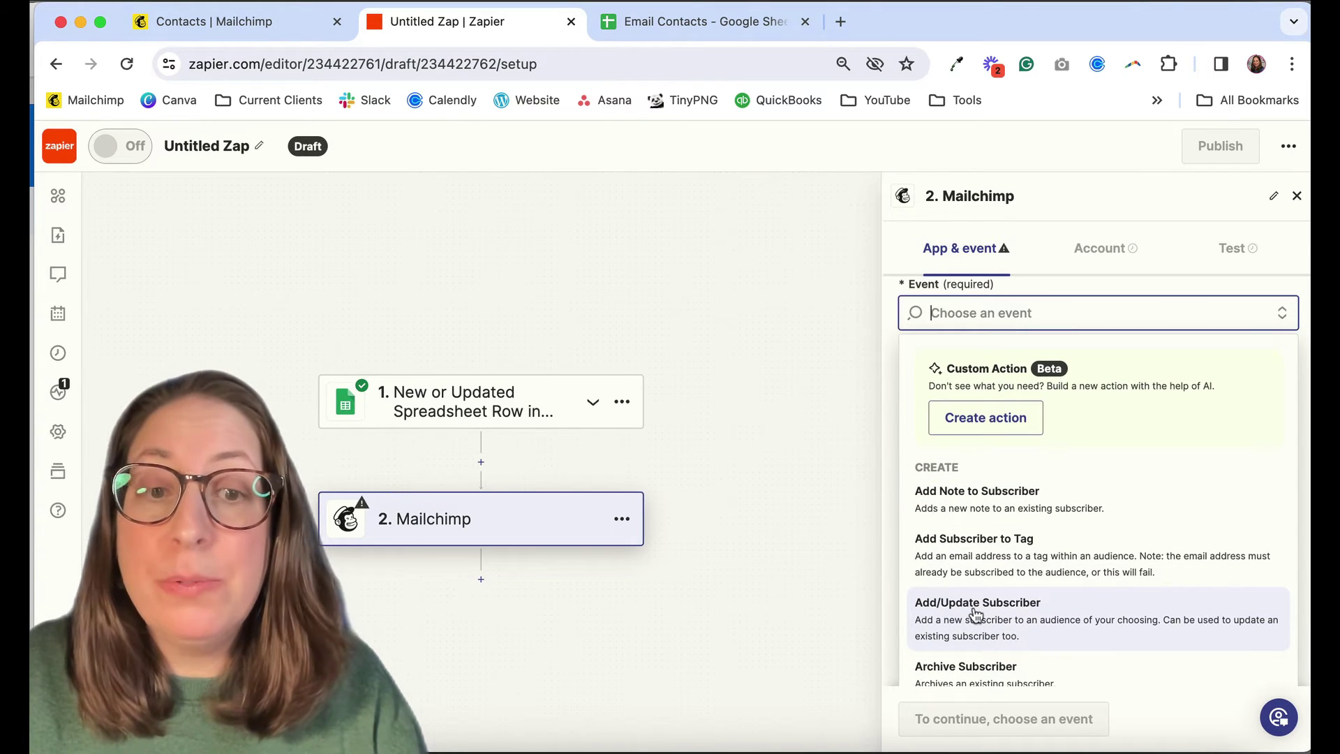
click(1017, 617)
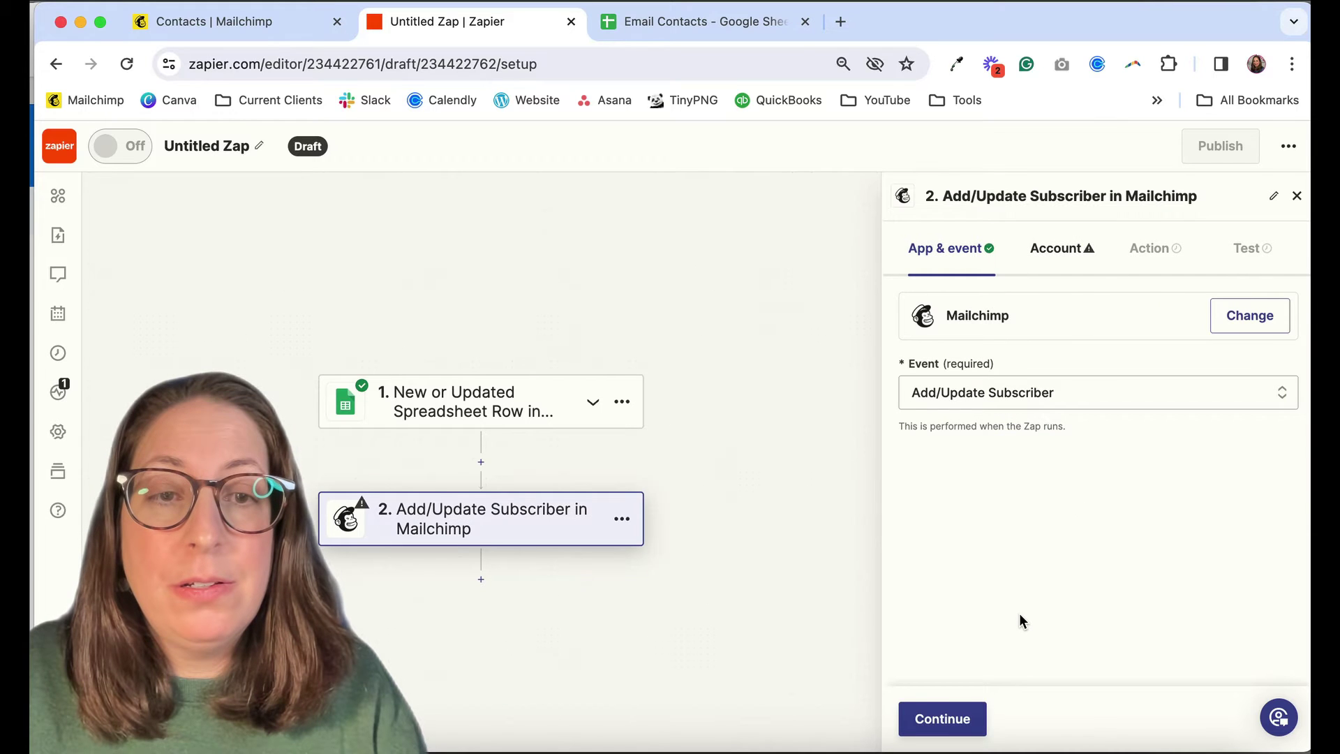
click(943, 718)
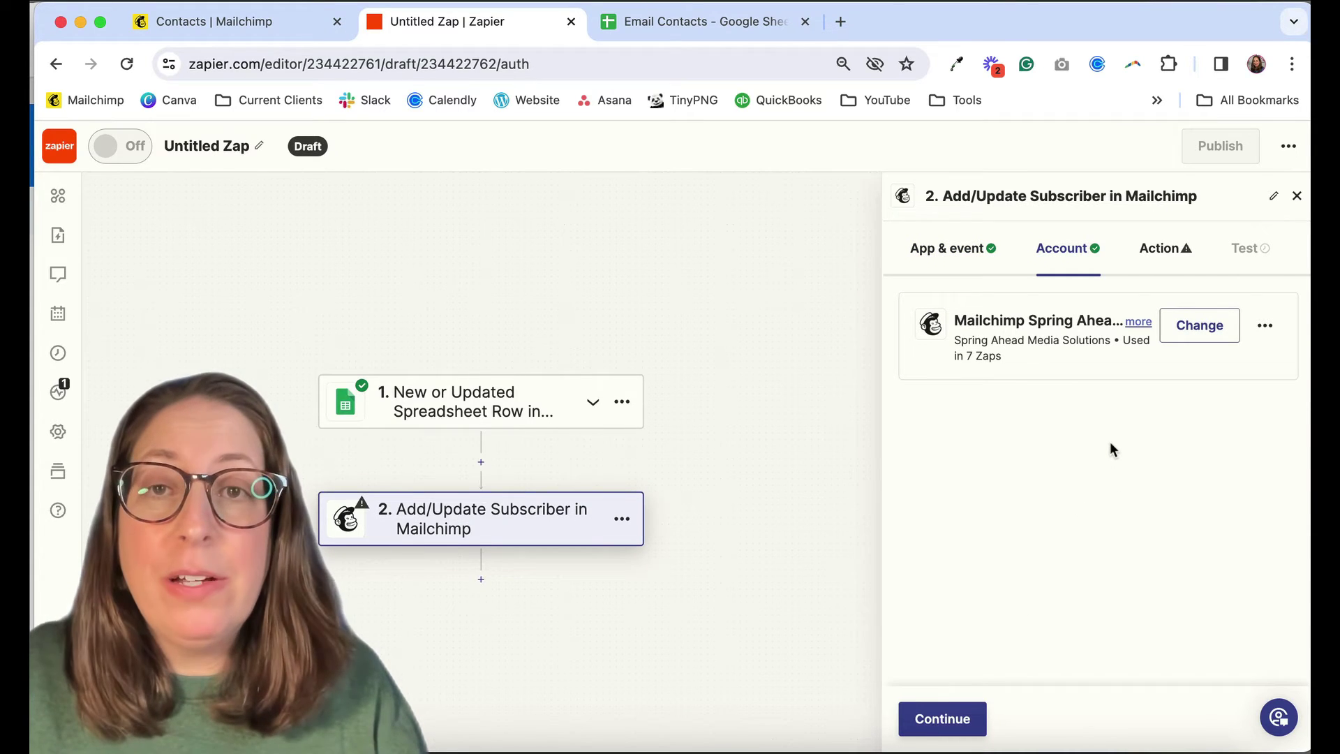
click(949, 722)
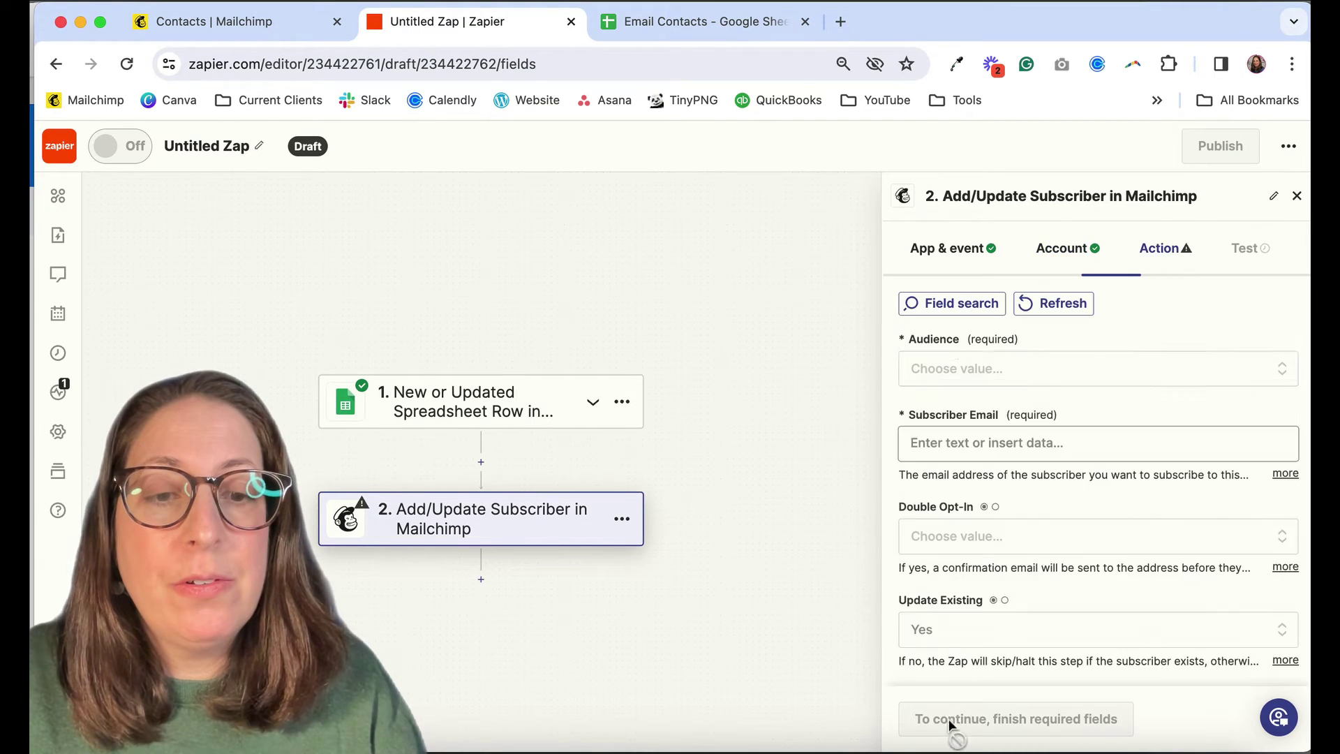
click(1053, 368)
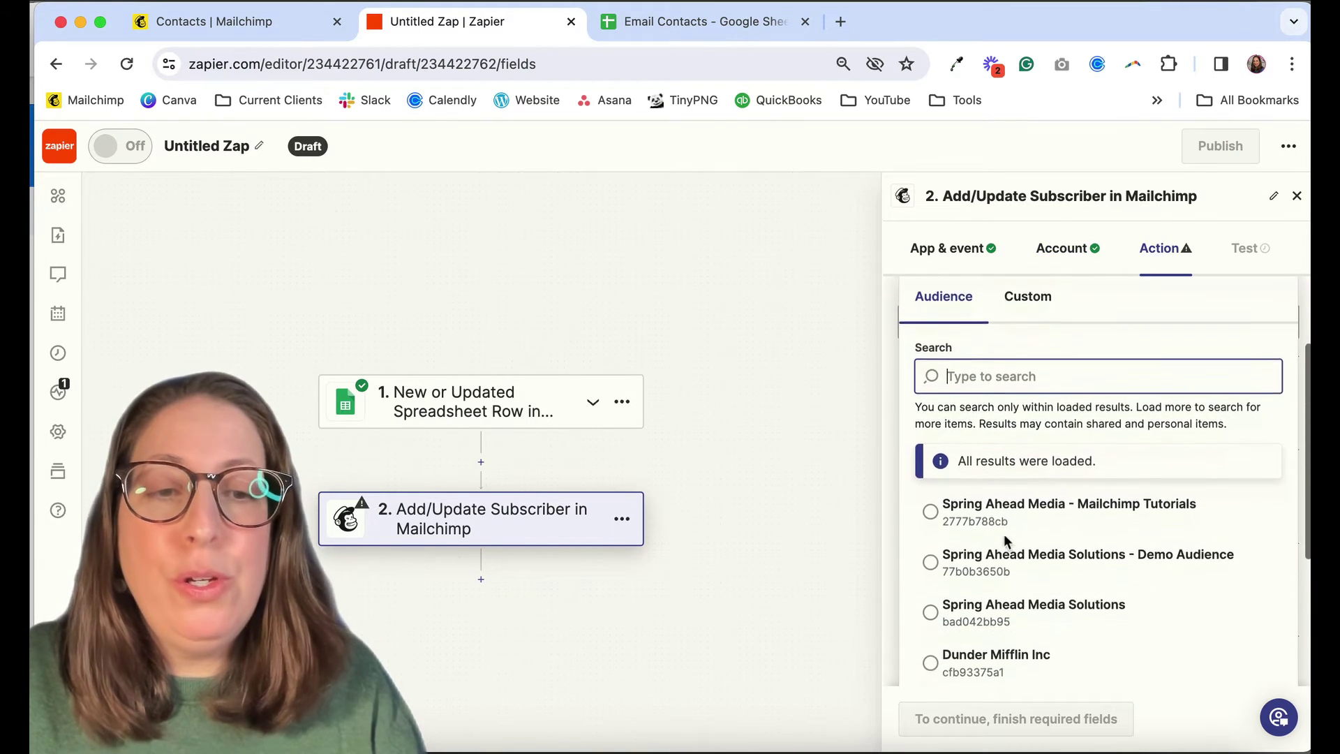
Step: Target the Spring Ahead Media Solutions Demo Audience, map Email Address, and set double opt-in False
click(935, 552)
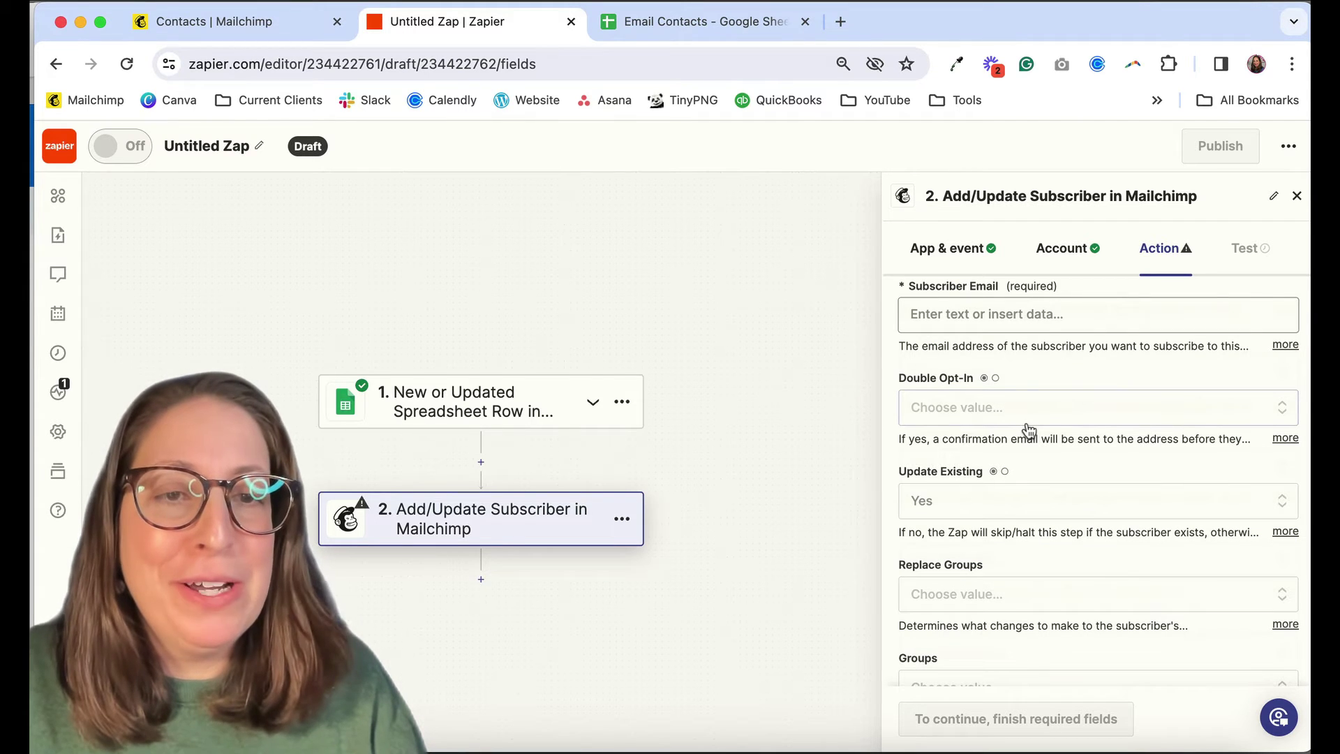
click(1044, 322)
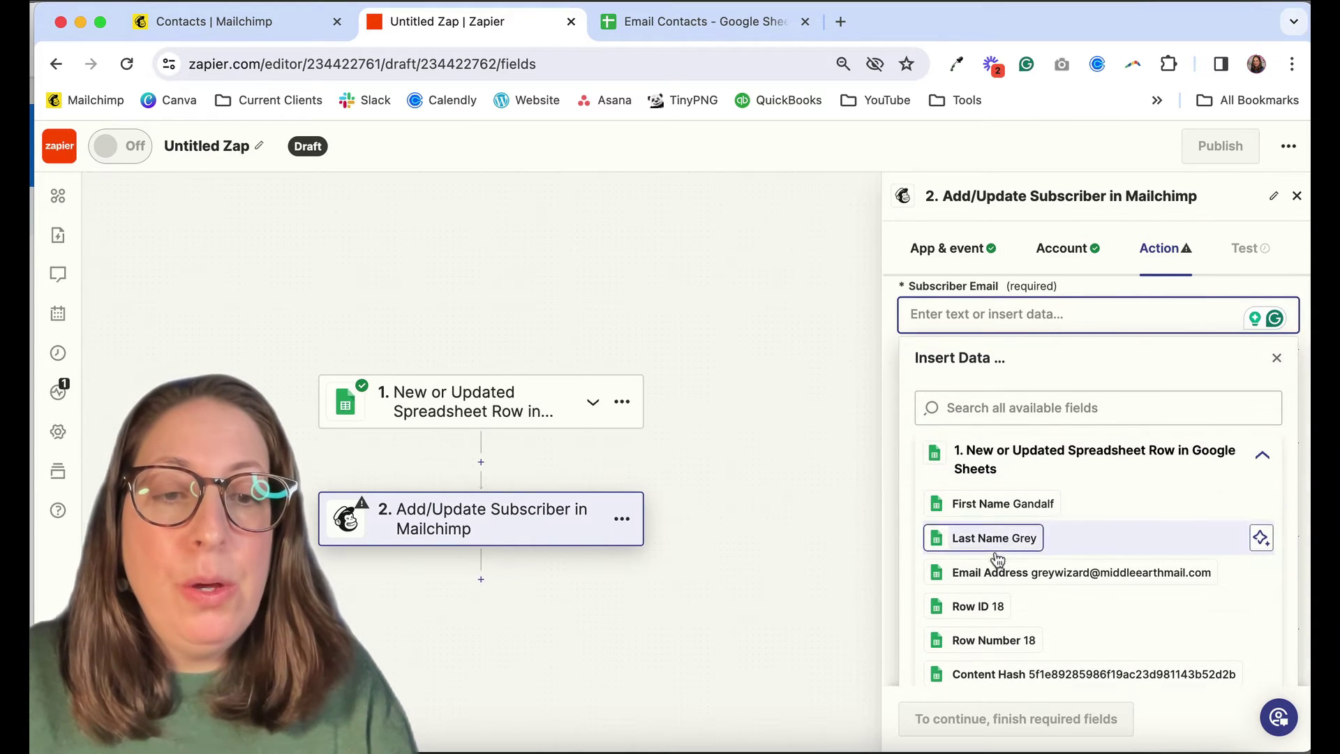
click(1005, 571)
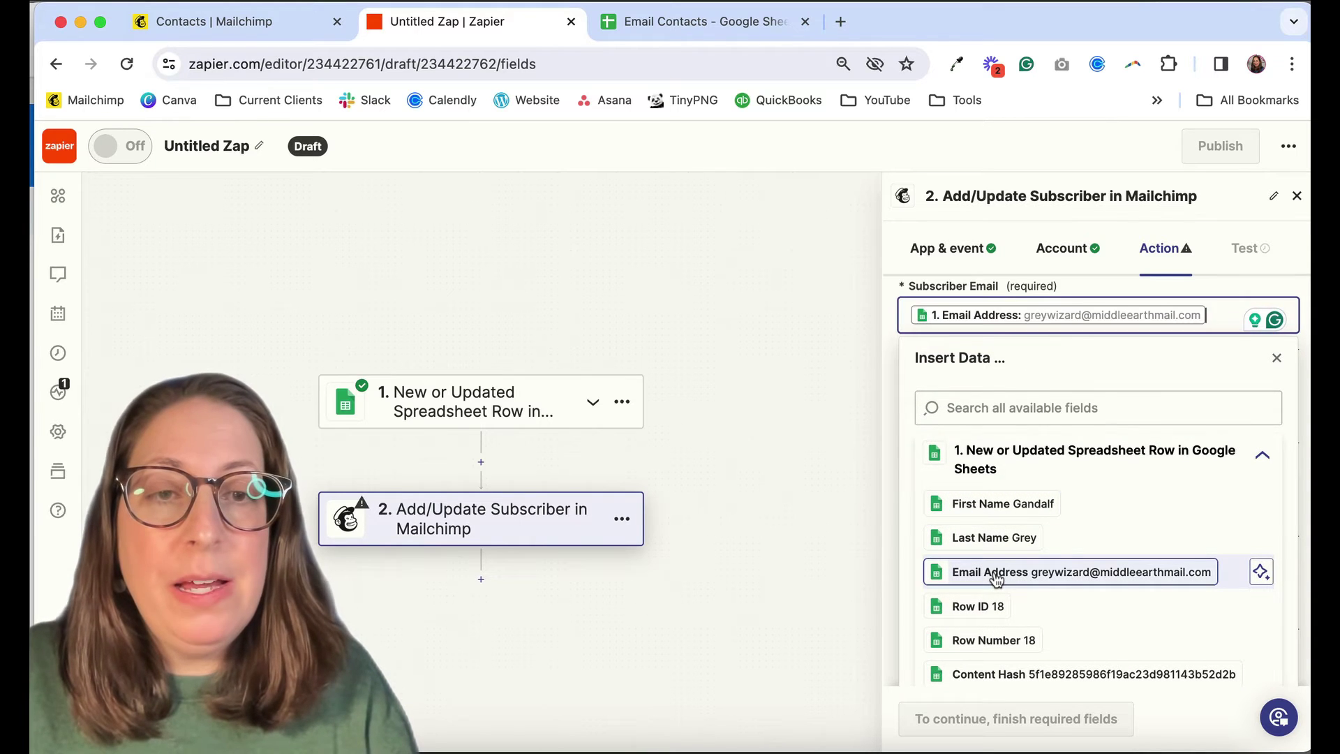
click(894, 409)
click(988, 416)
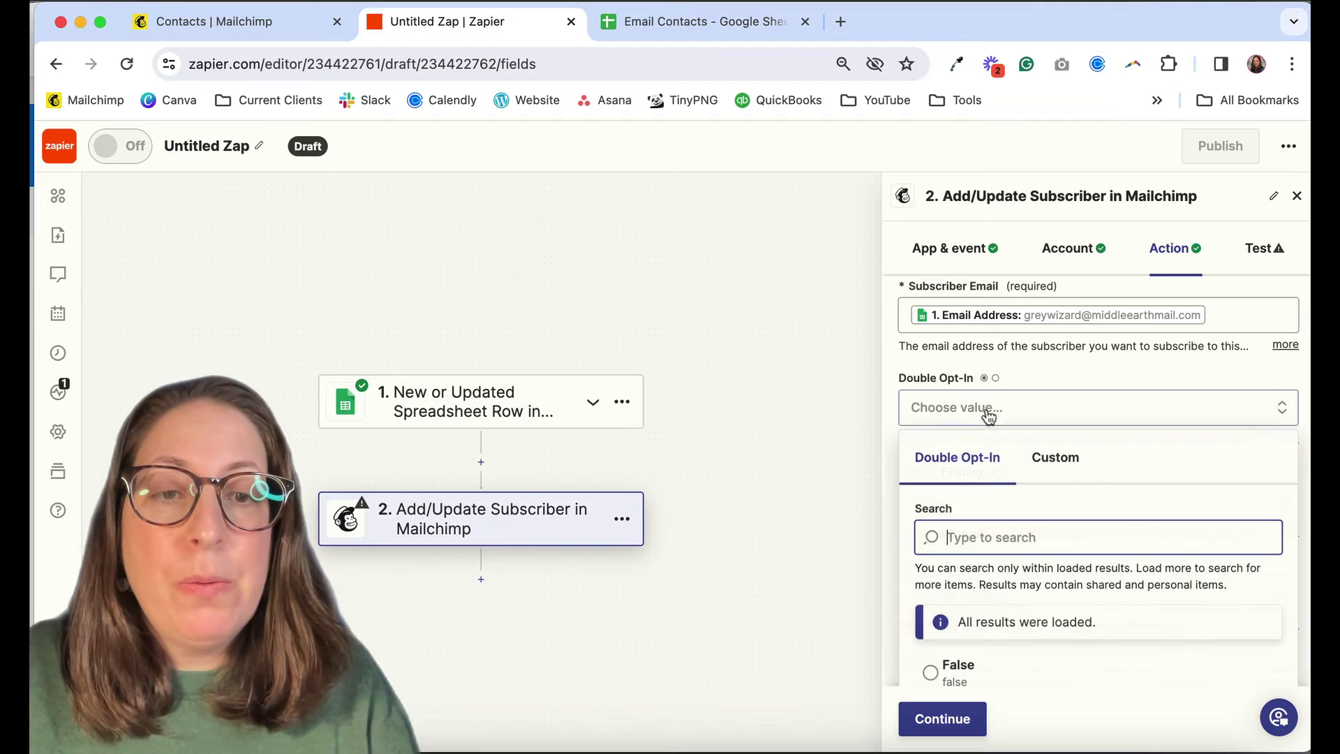
scroll(963, 523, down, 2)
click(933, 580)
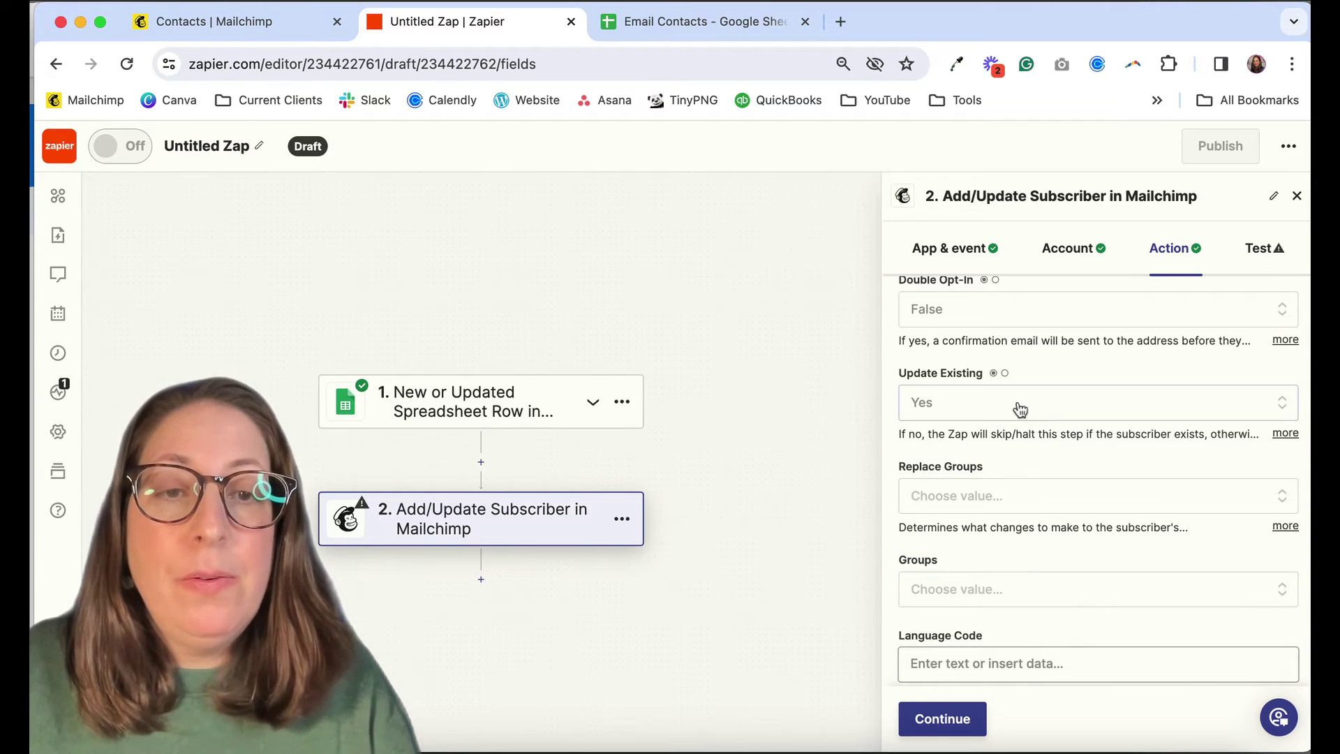
Step: Map the sheet's First Name and Last Name columns into the subscriber name fields
scroll(987, 408, down, 3)
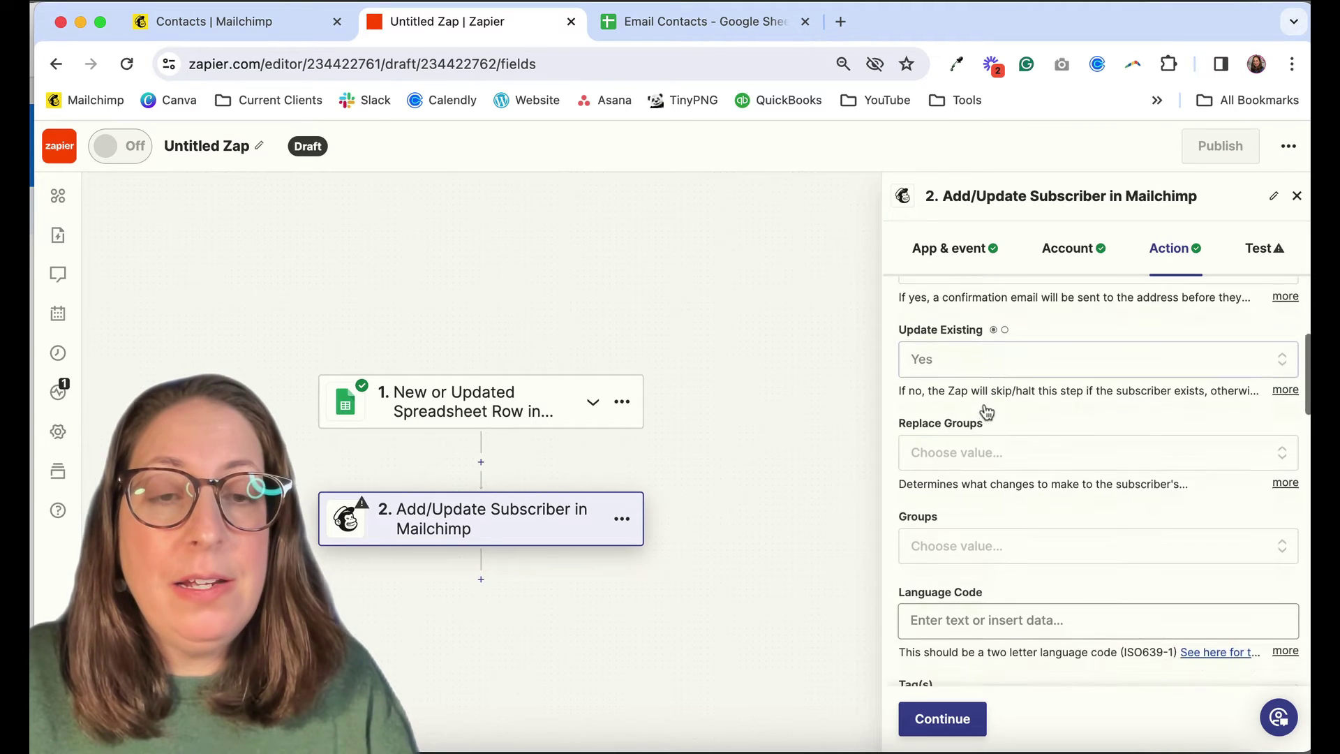
scroll(995, 374, down, 3)
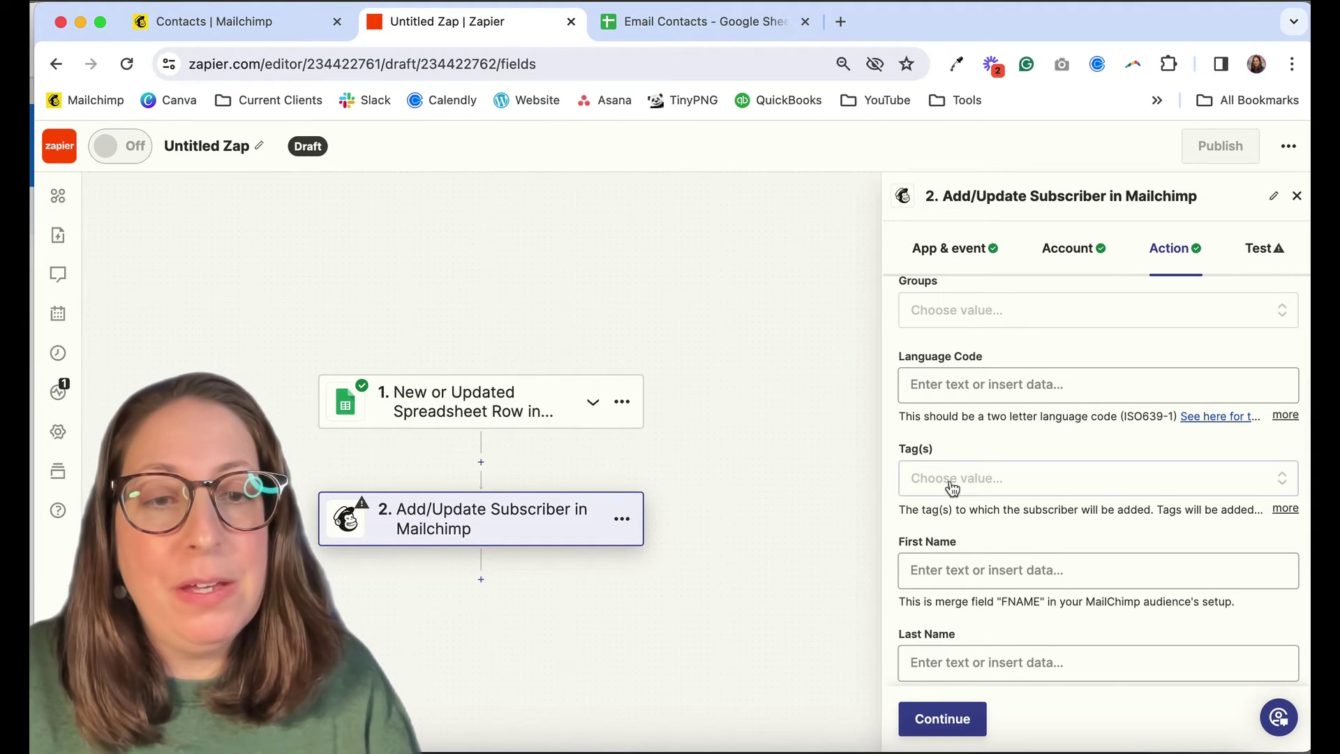
scroll(952, 486, down, 2)
click(951, 461)
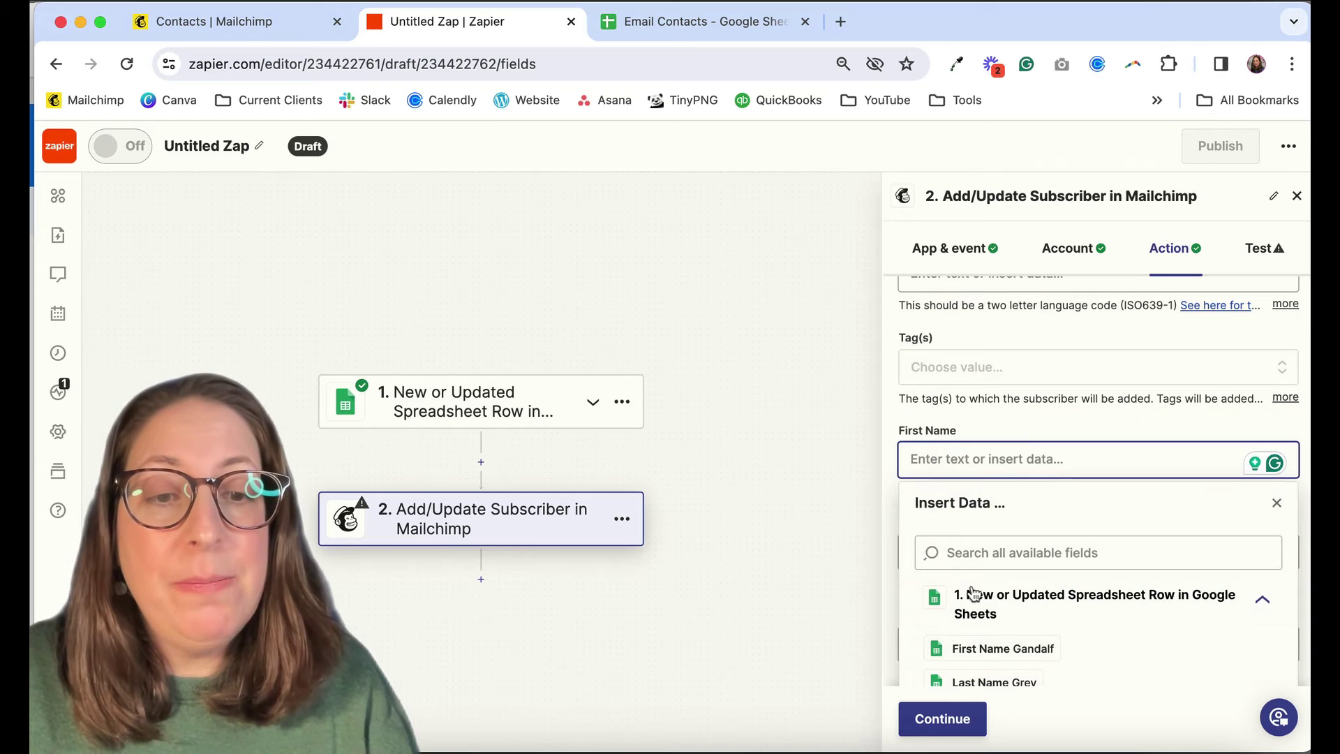
click(962, 627)
click(1014, 420)
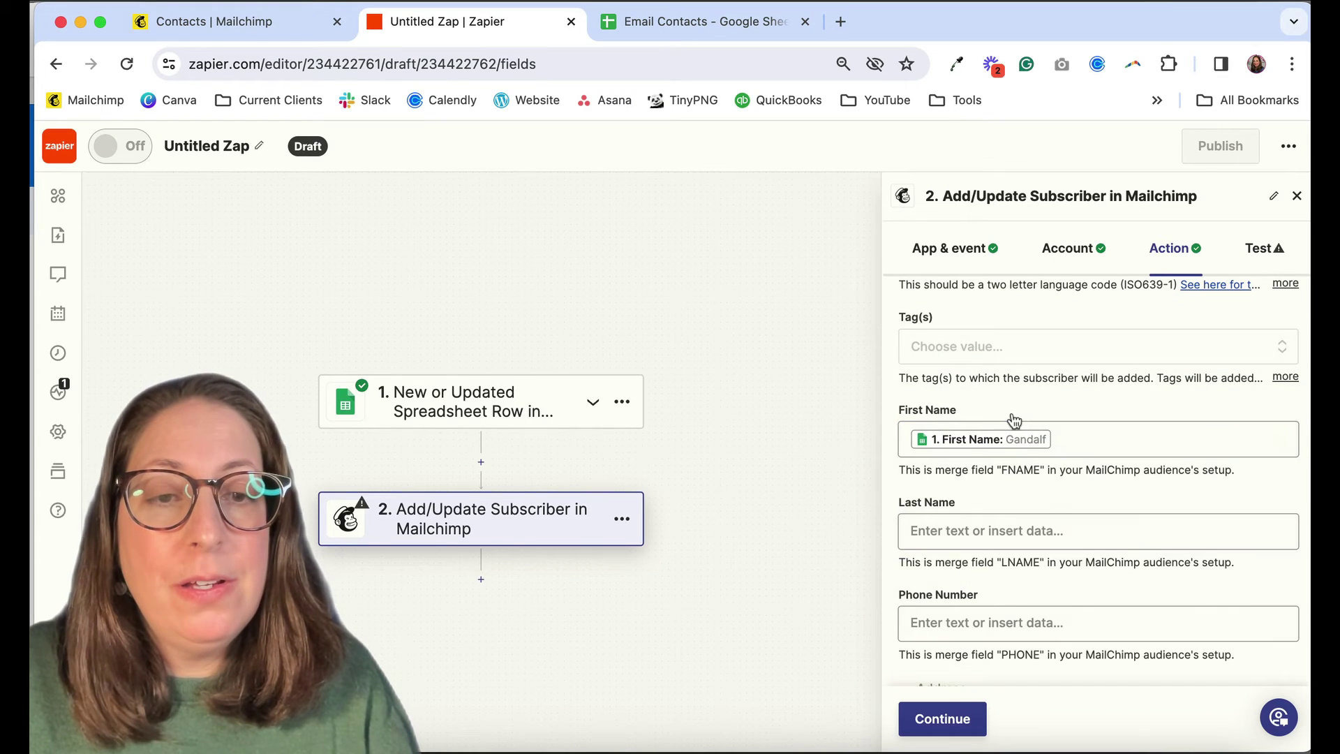
scroll(1014, 419, down, 2)
click(1010, 417)
scroll(965, 579, down, 1)
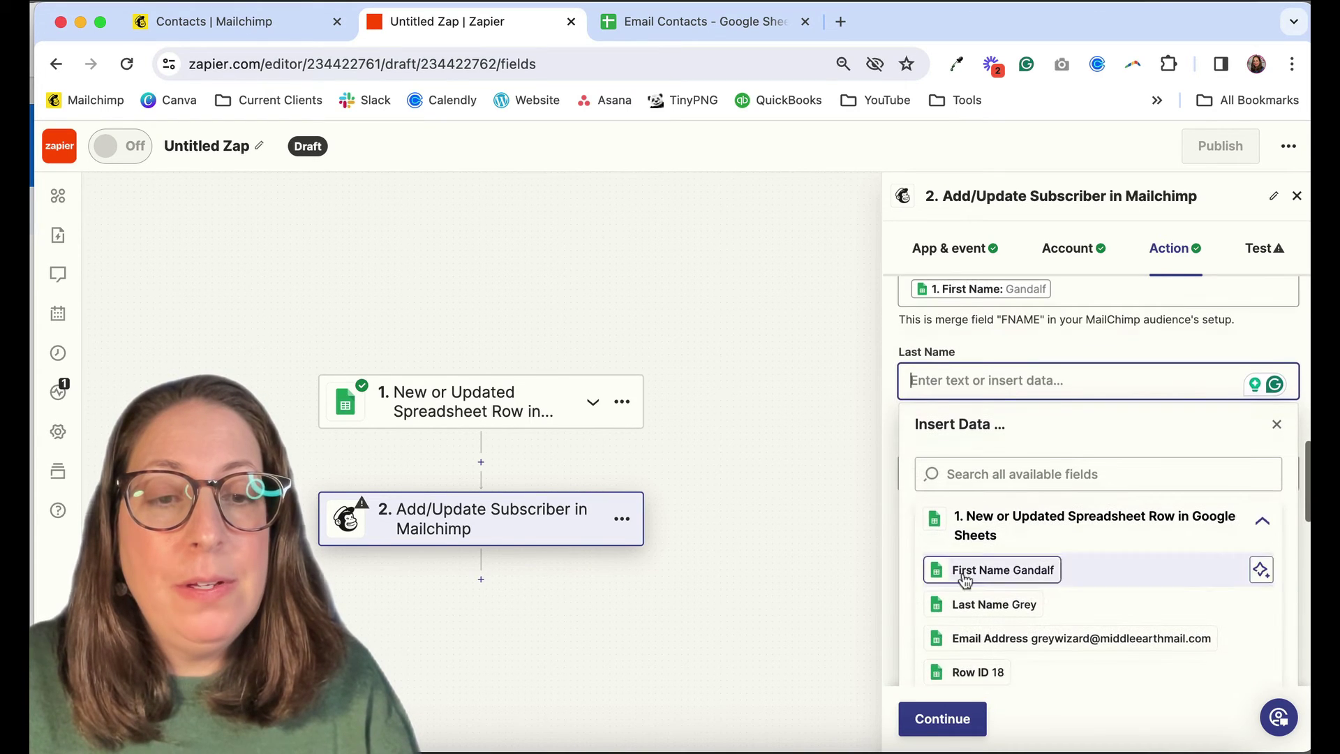
click(970, 604)
scroll(1028, 365, down, 5)
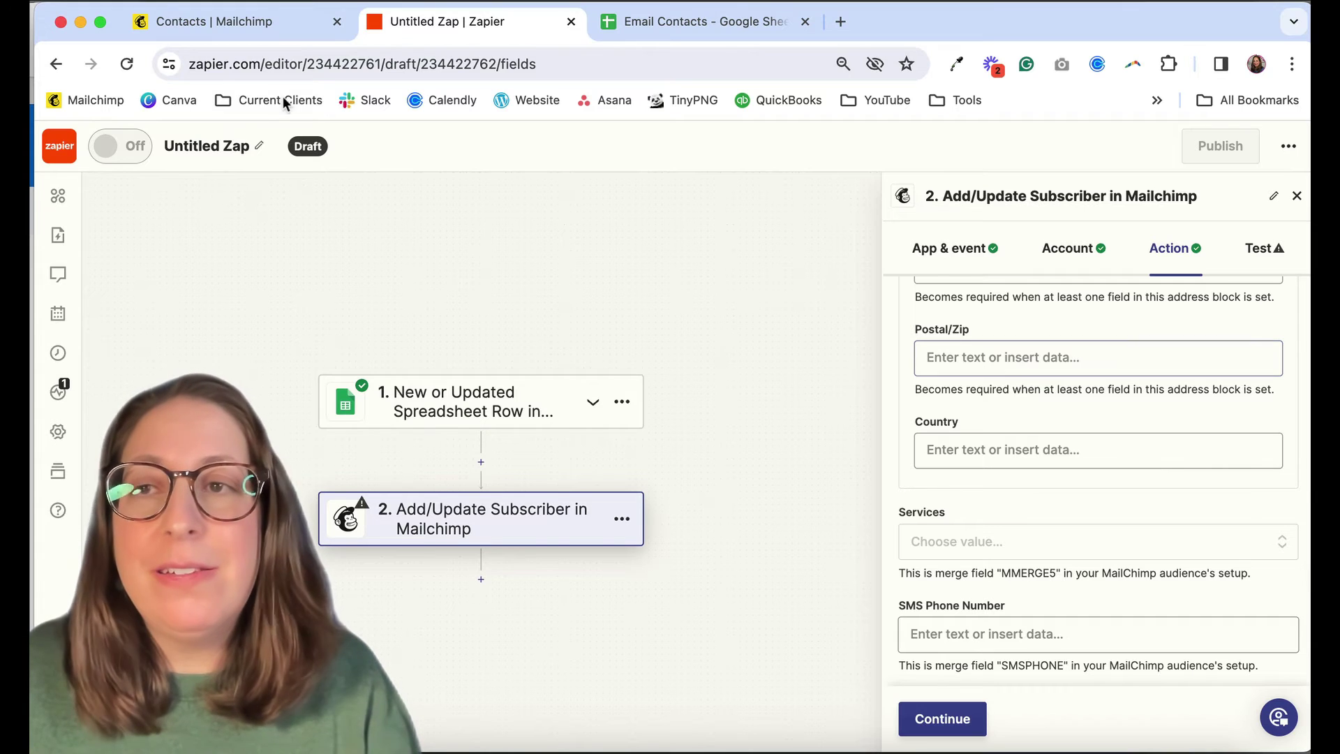
Step: Open the Mailchimp audience's Audience fields and *MERGE* tags settings page
click(223, 28)
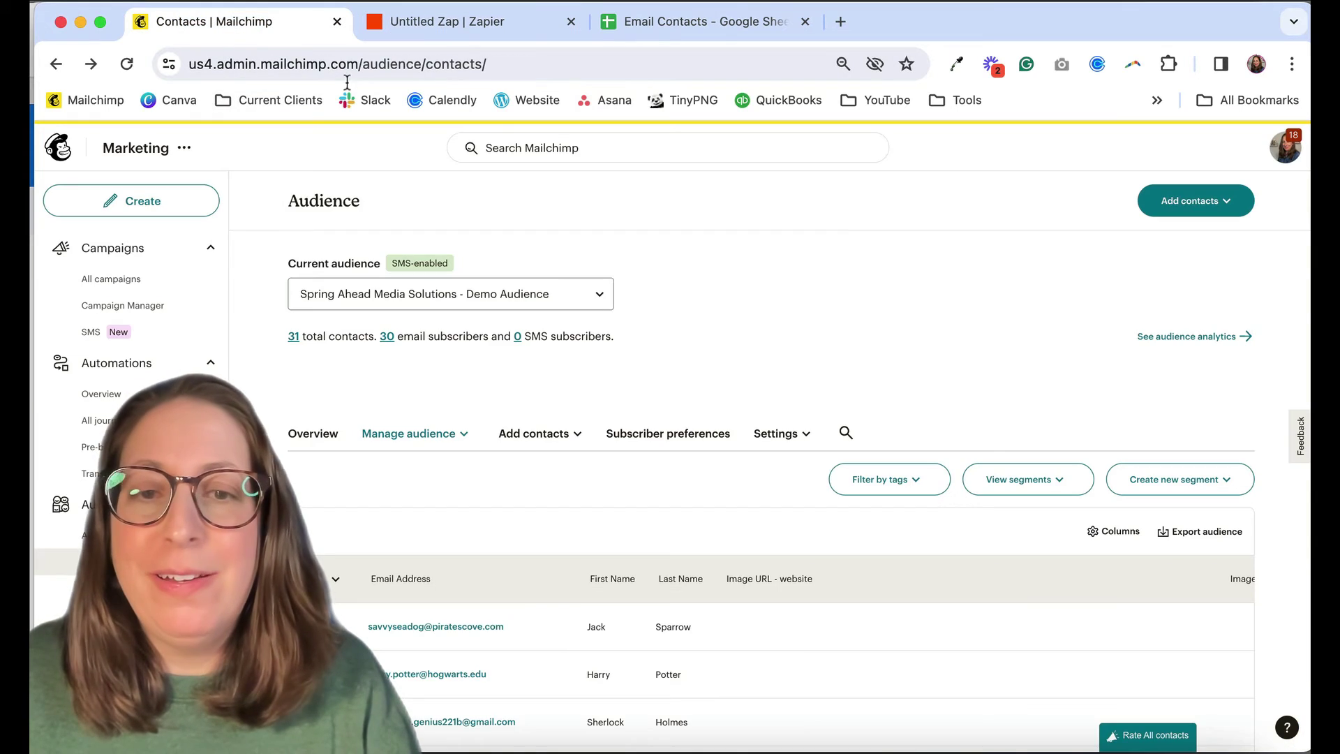
click(780, 437)
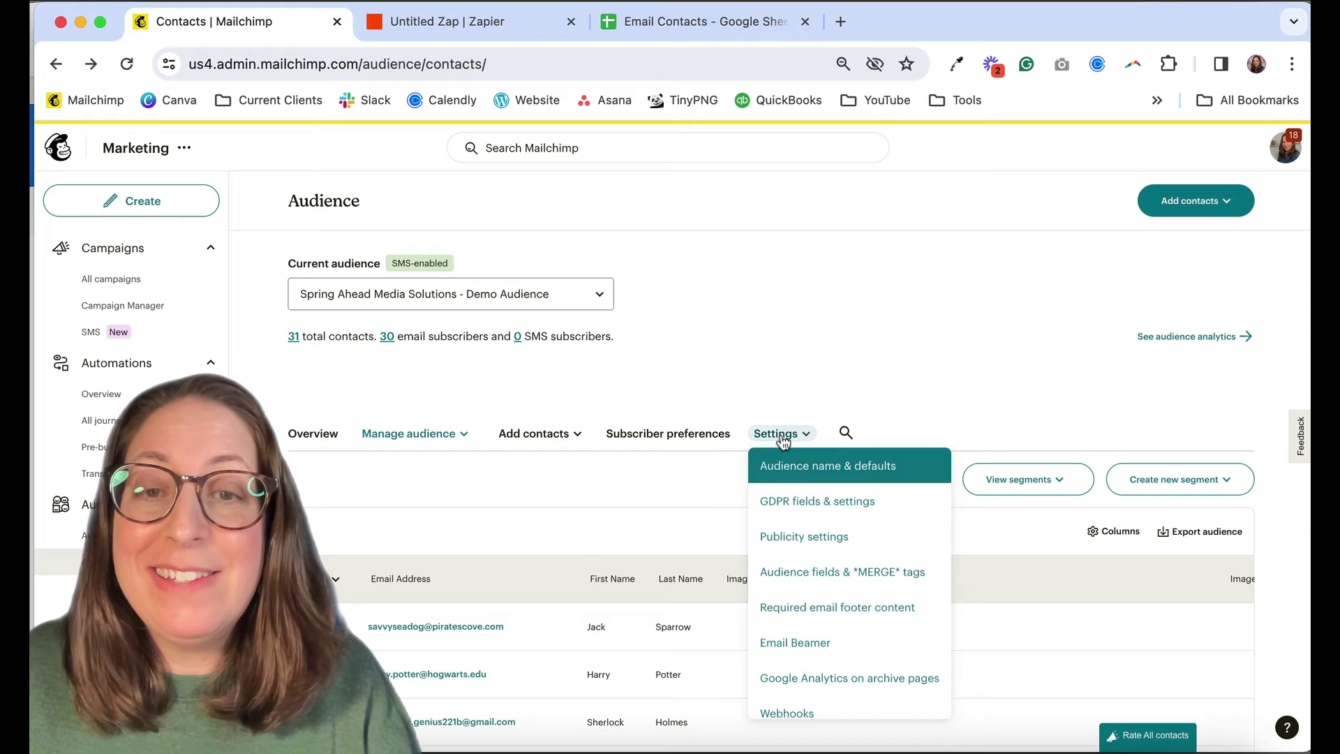
click(785, 582)
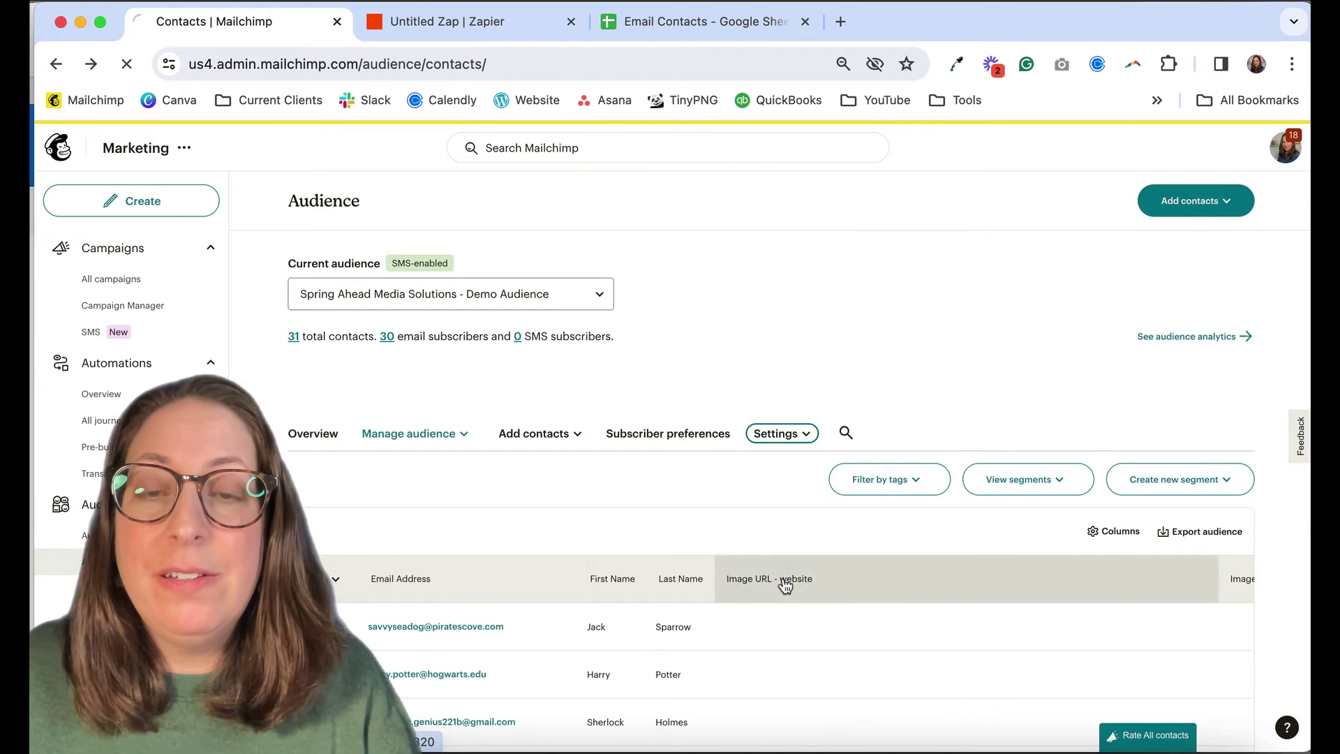
scroll(789, 427, down, 8)
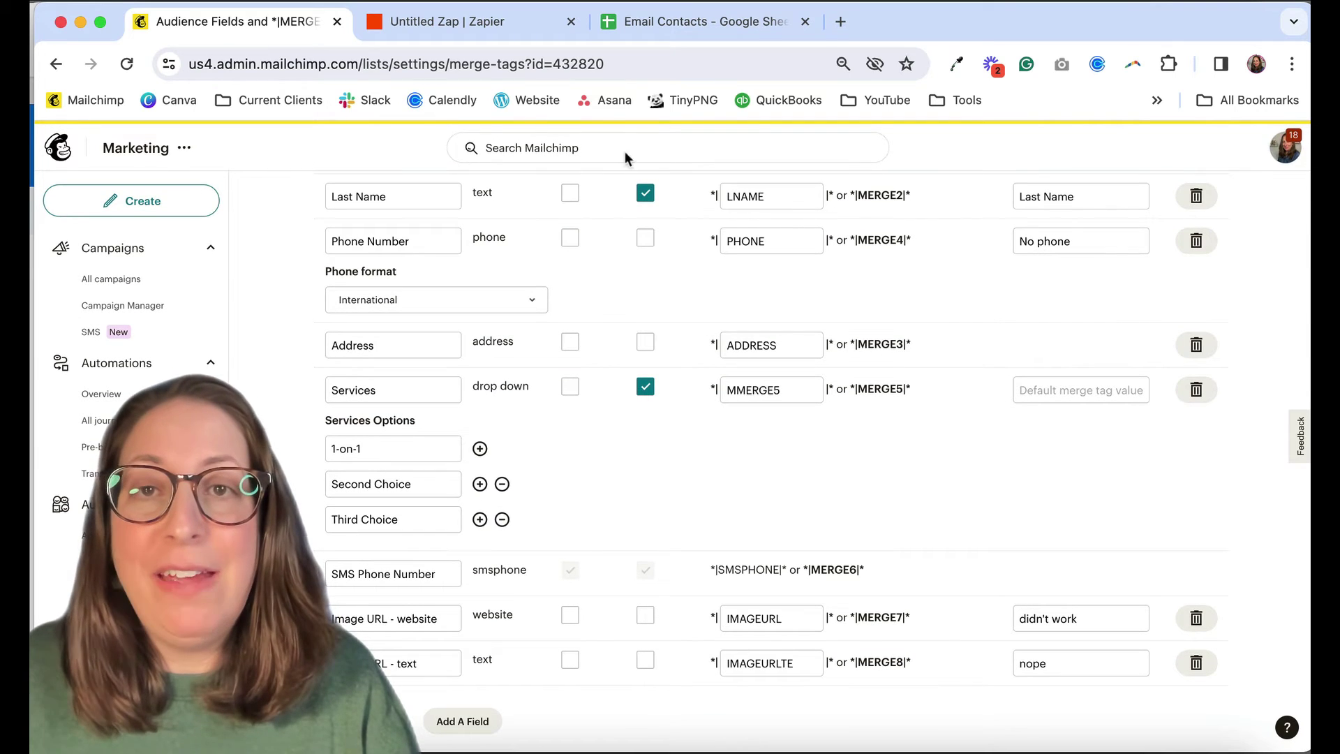
Step: Finish the Mailchimp action setup and test it, sending a sample subscriber to Mailchimp
click(419, 21)
scroll(955, 432, down, 1)
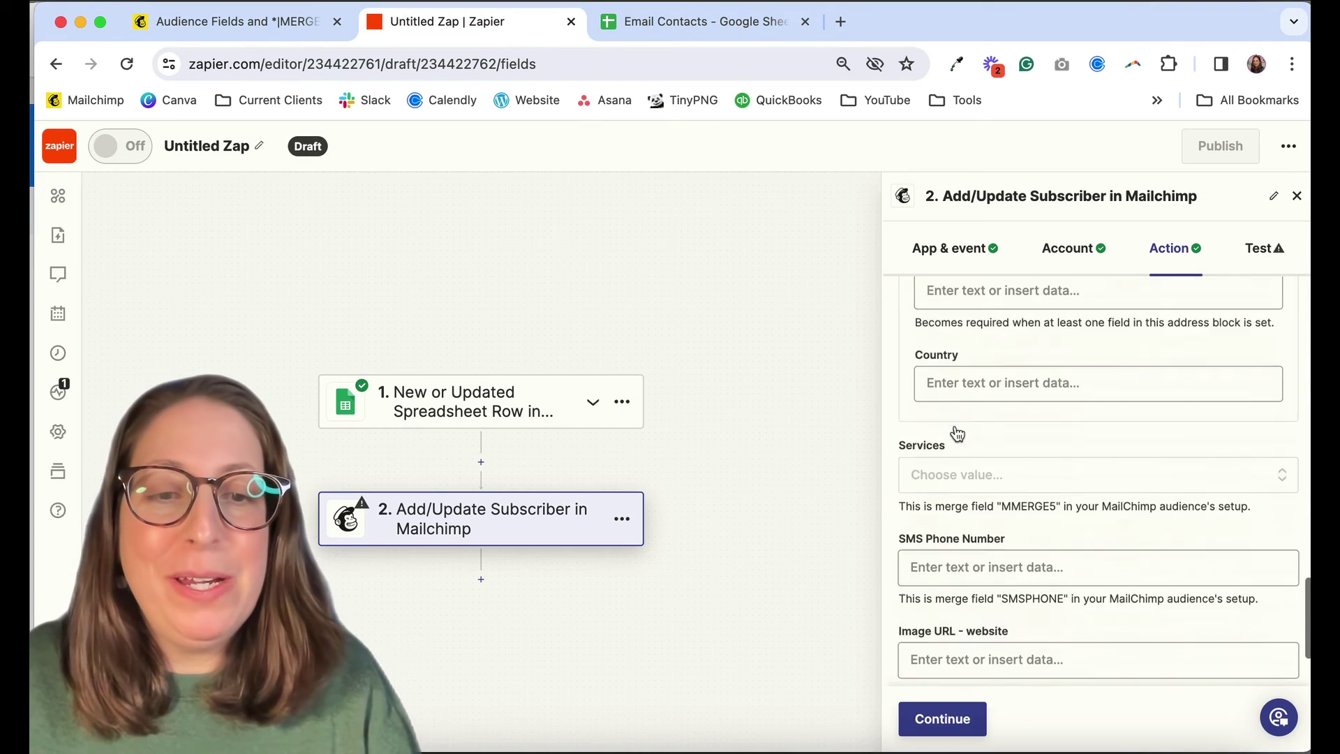
scroll(991, 419, down, 2)
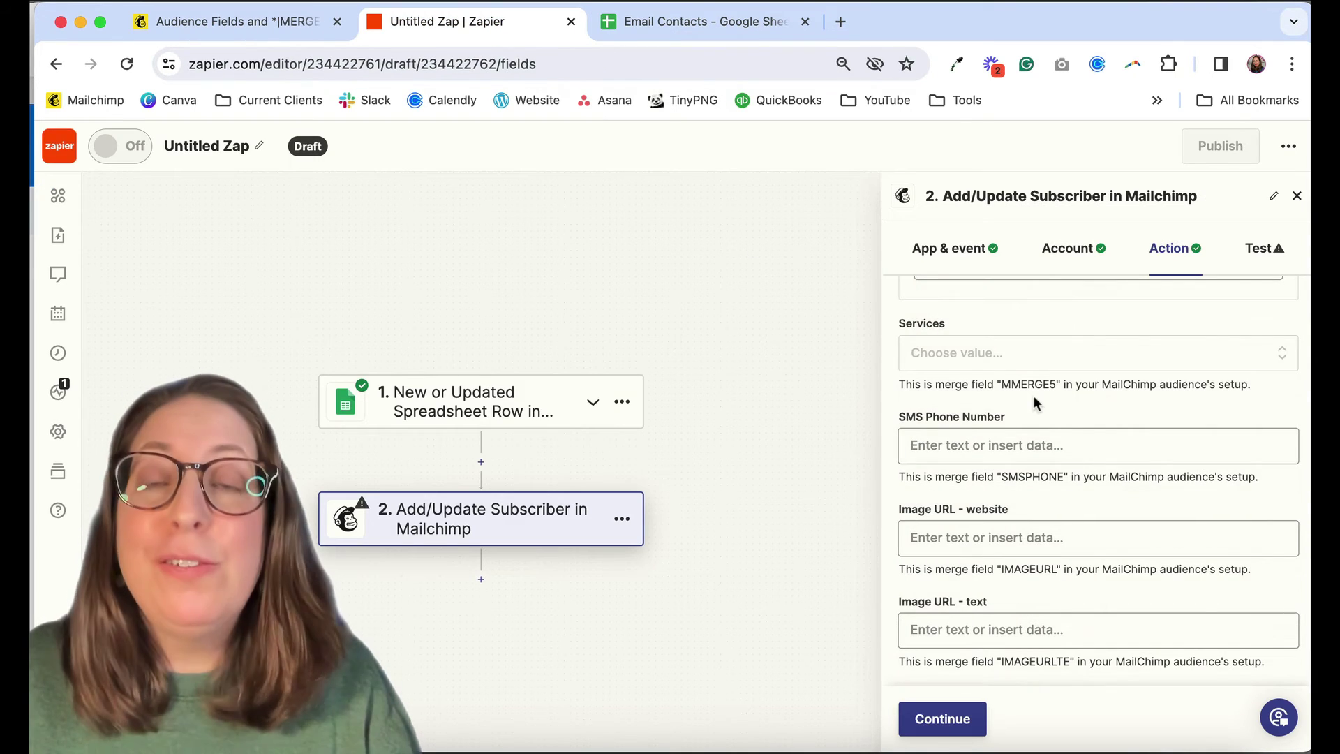
click(939, 726)
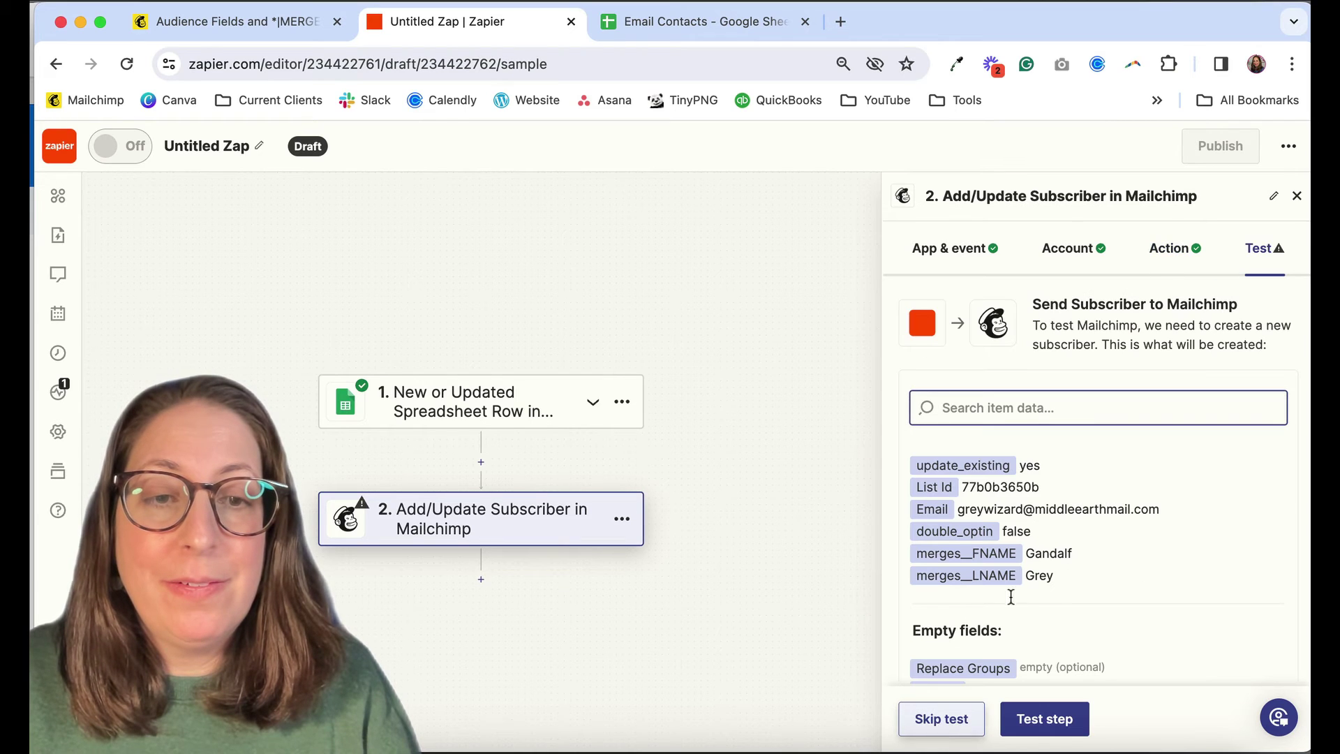
click(1044, 718)
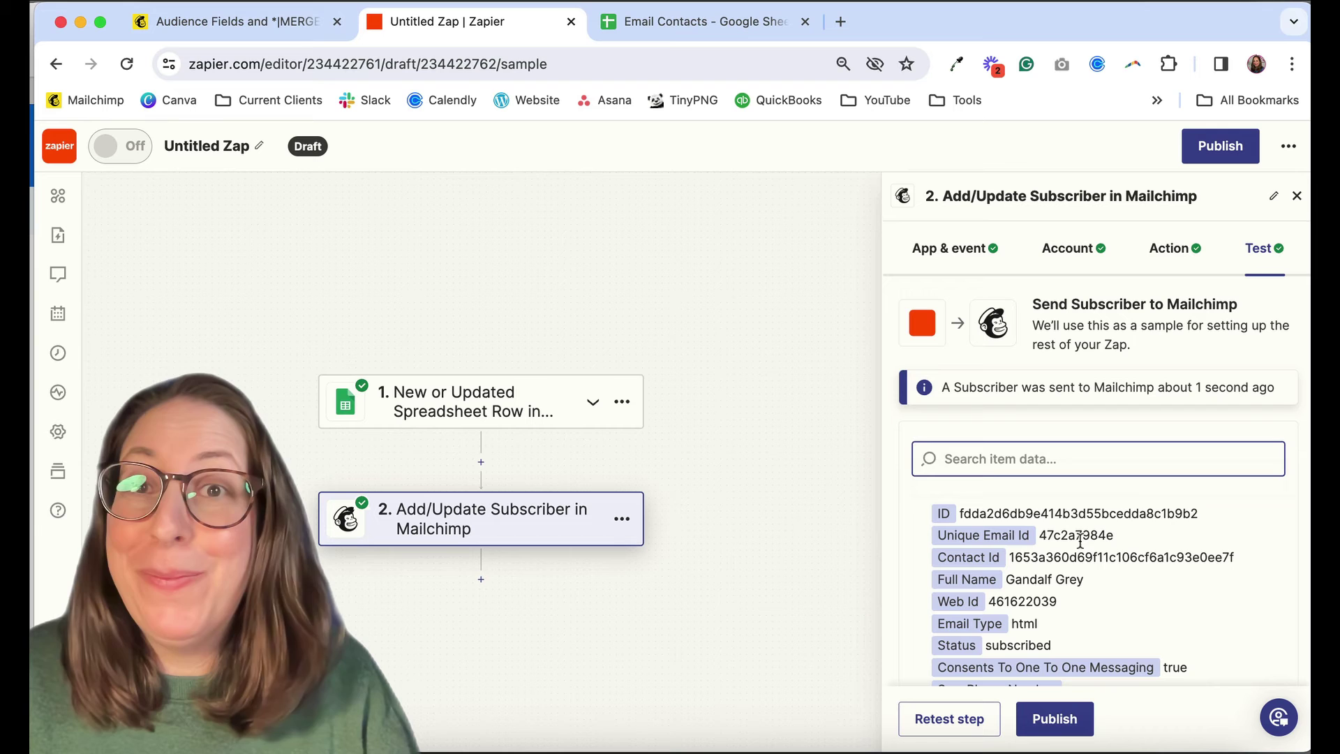
Step: Publish the zap, then transfer existing data with all 19 records selected and confirm sending
click(1055, 719)
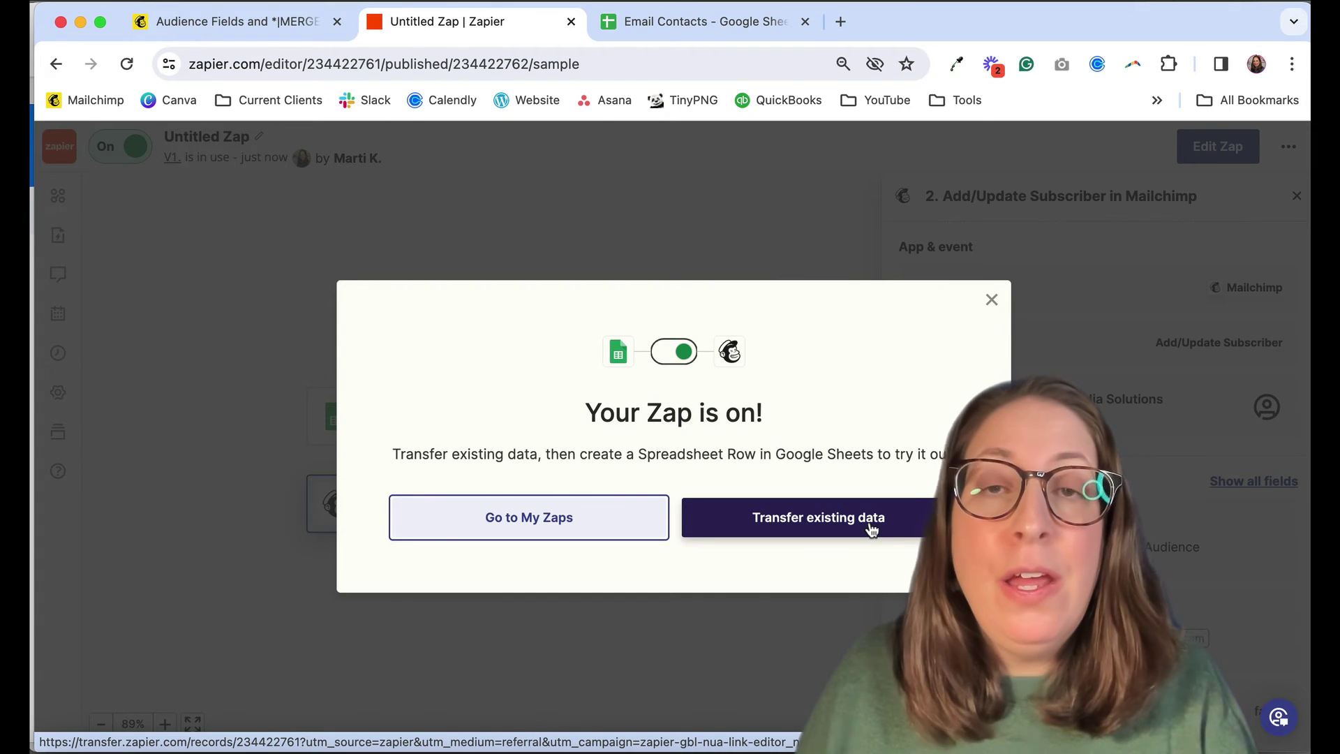
click(871, 530)
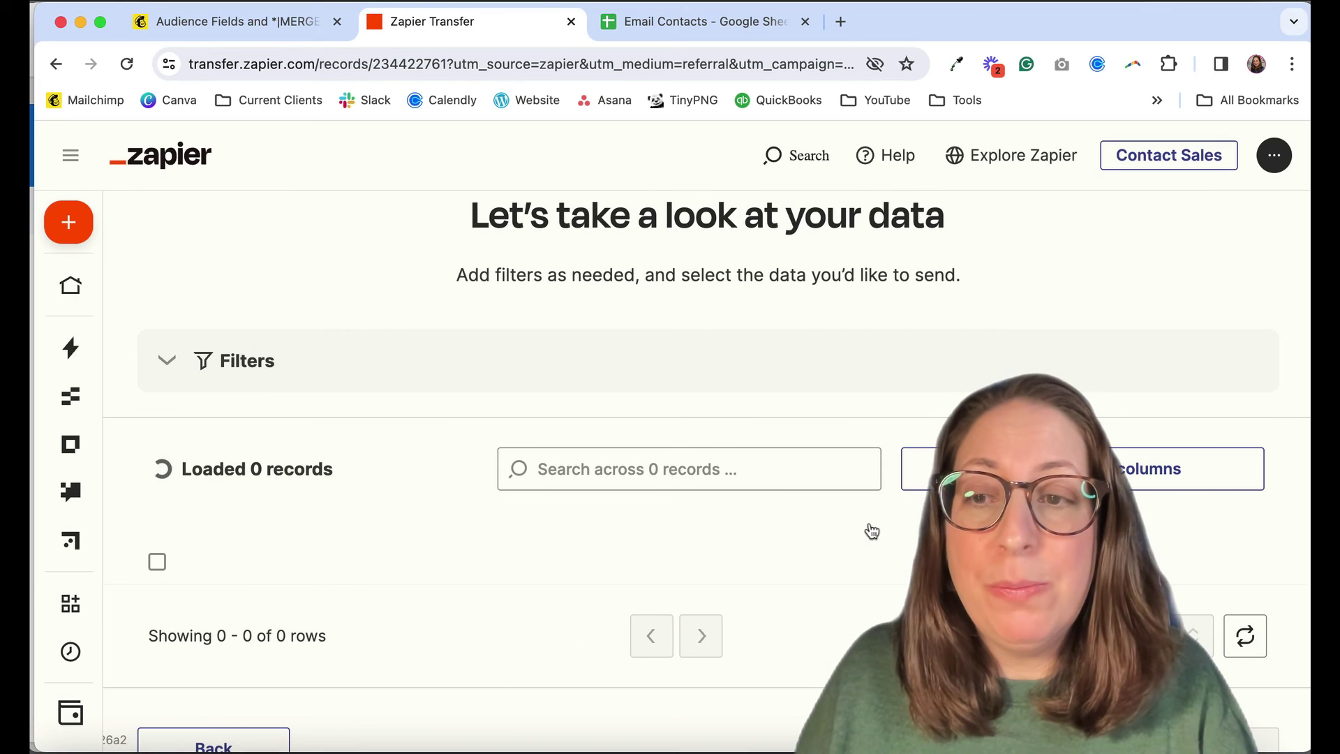
click(157, 640)
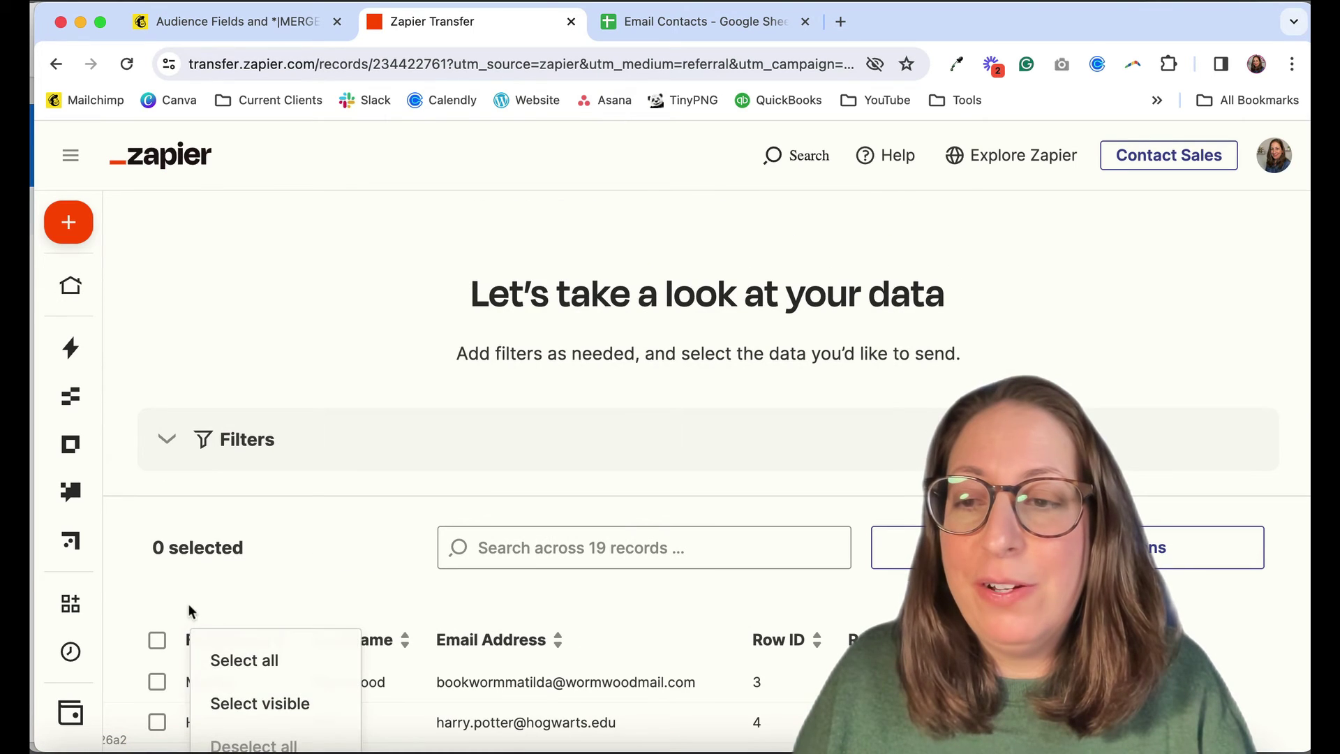
click(230, 660)
scroll(499, 510, down, 10)
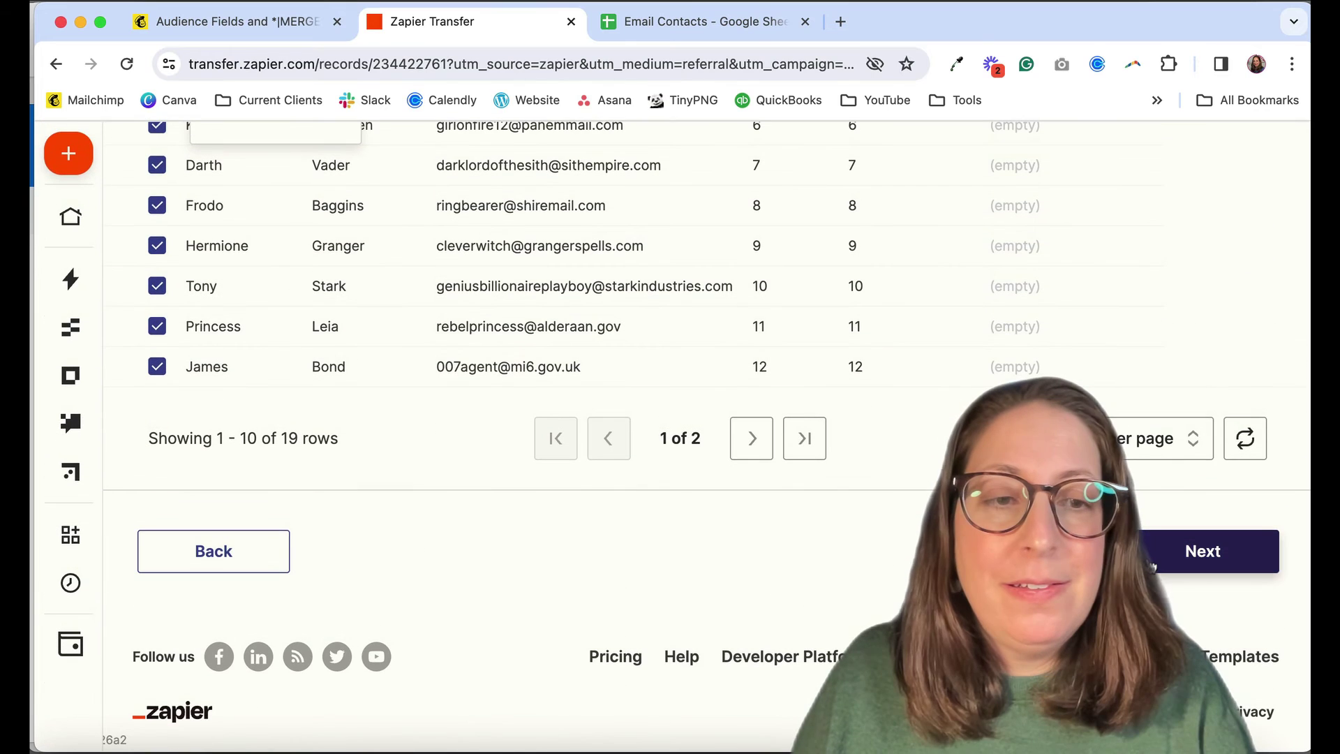
click(1210, 551)
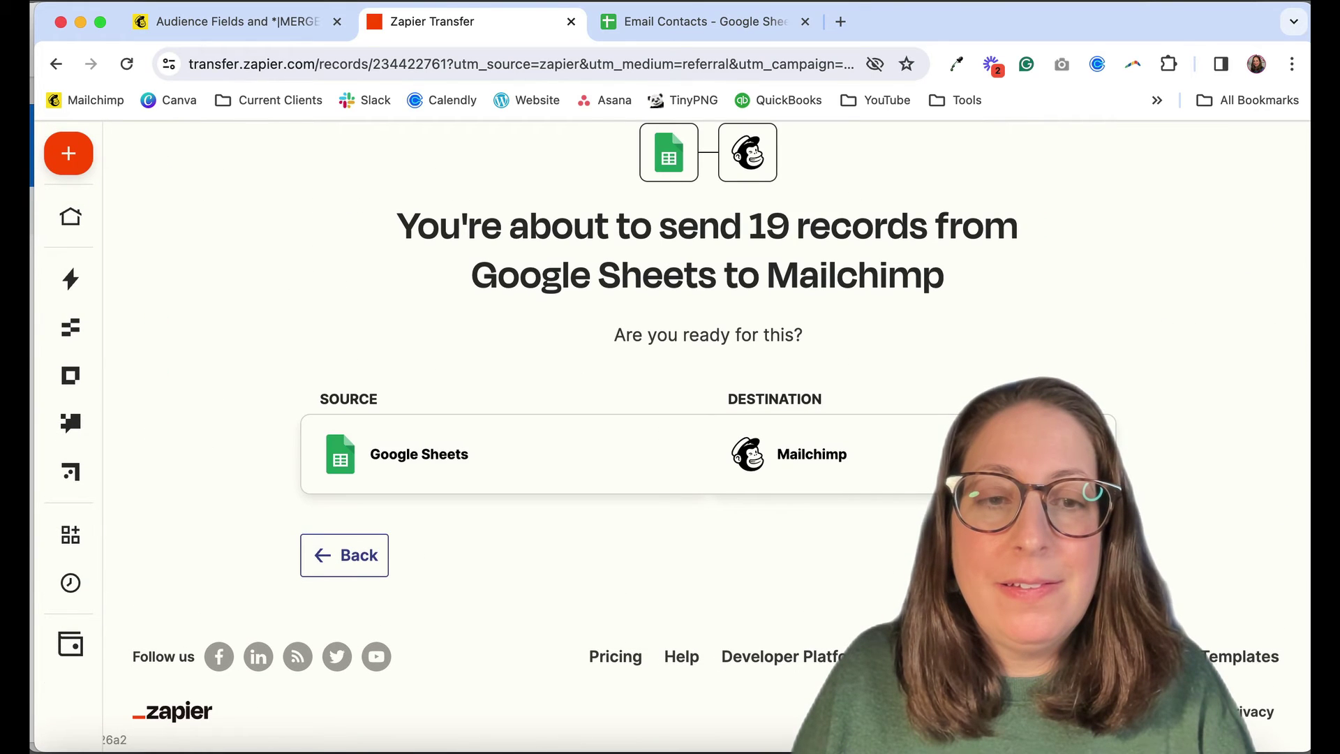
click(1064, 554)
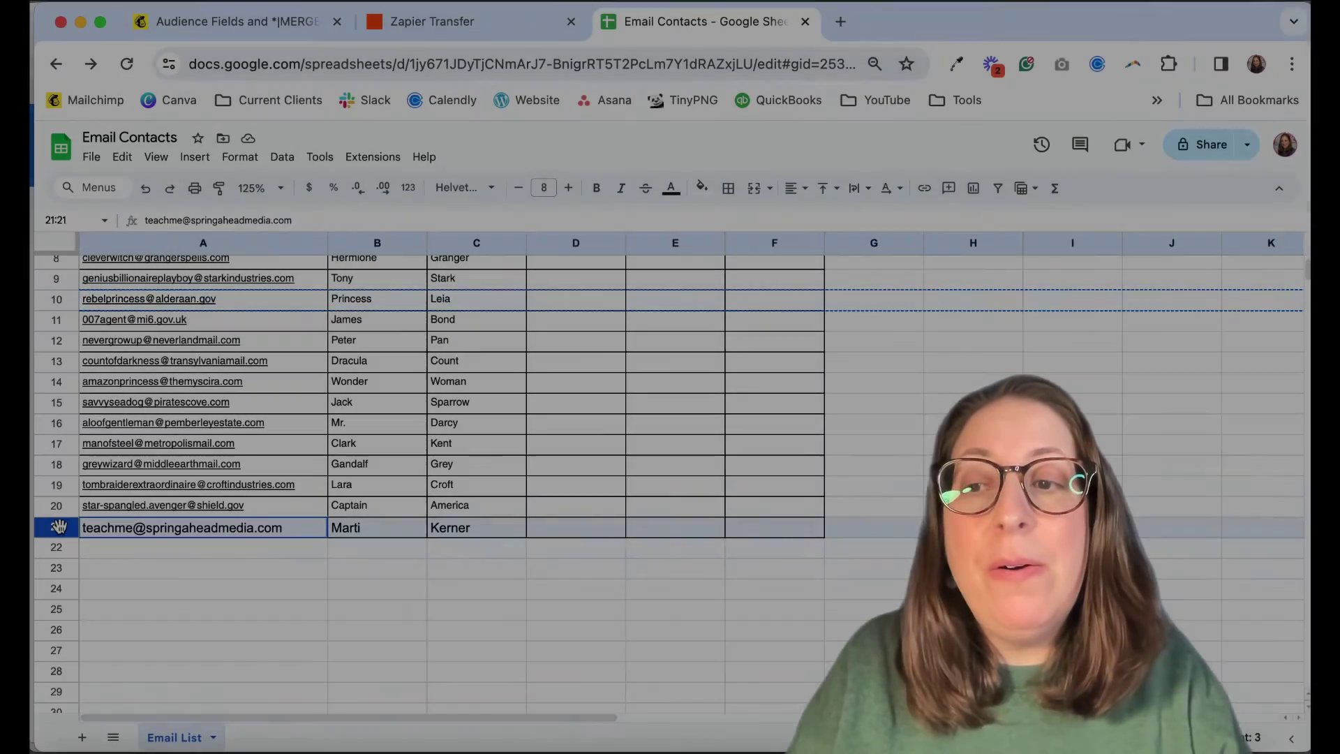
Step: Paste the copied row 10 contact over row 21 of the Email List
key(cmd+v)
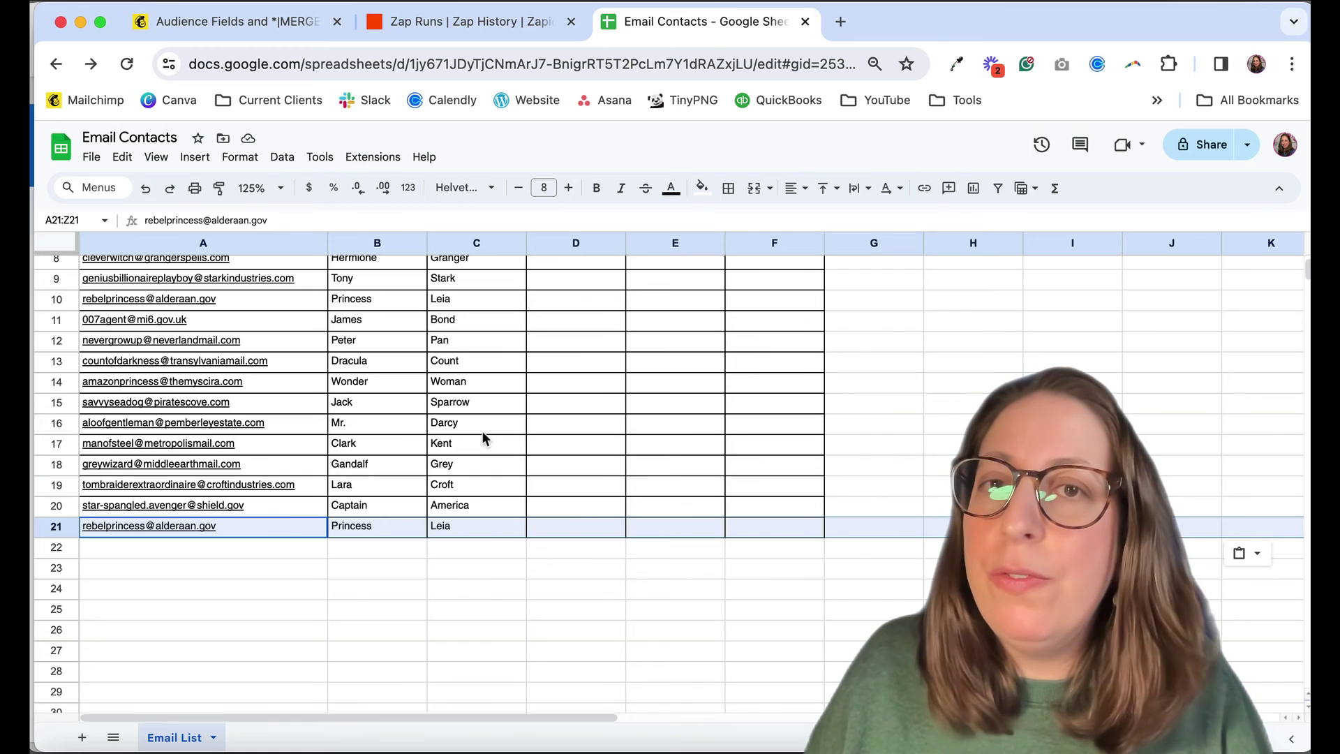
Step: Go to the Zap Runs tab, reload Zap History, and scroll through the Untitled Zap transfer runs
click(443, 25)
mouse_move(85, 396)
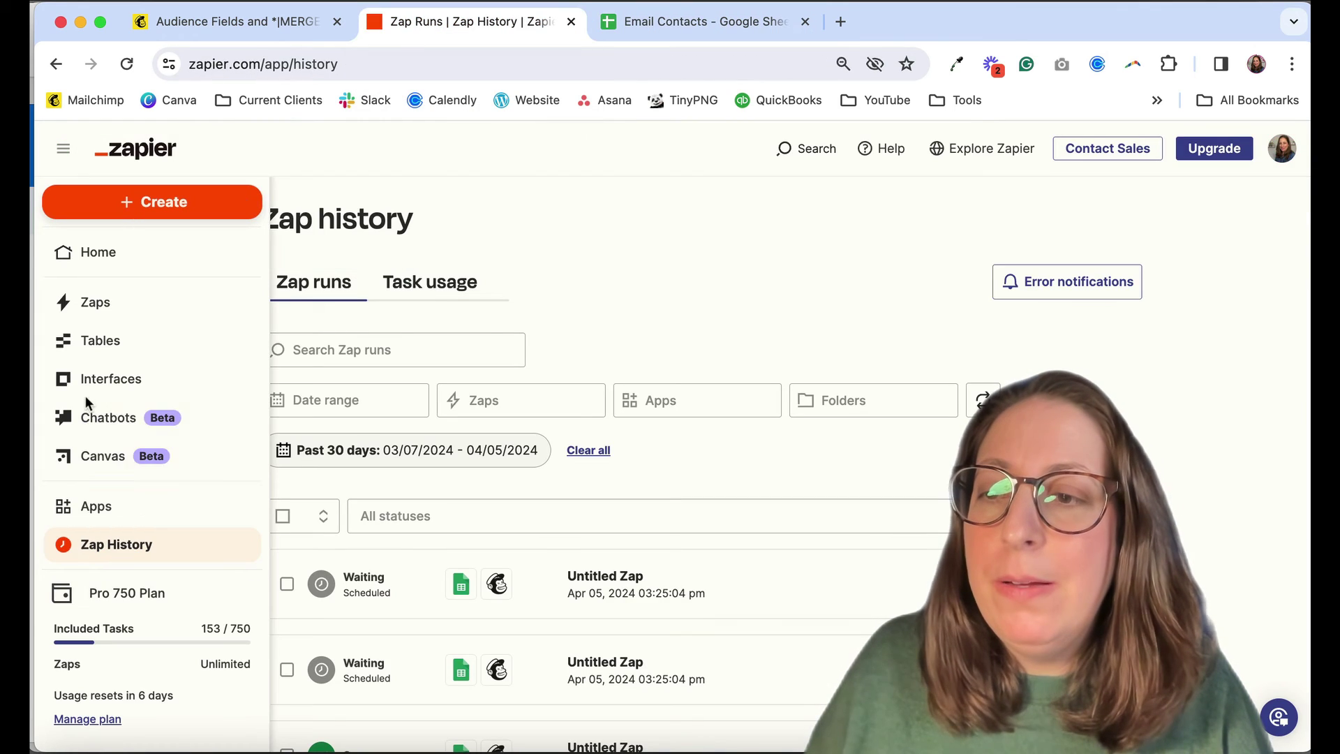
click(97, 558)
scroll(452, 577, down, 3)
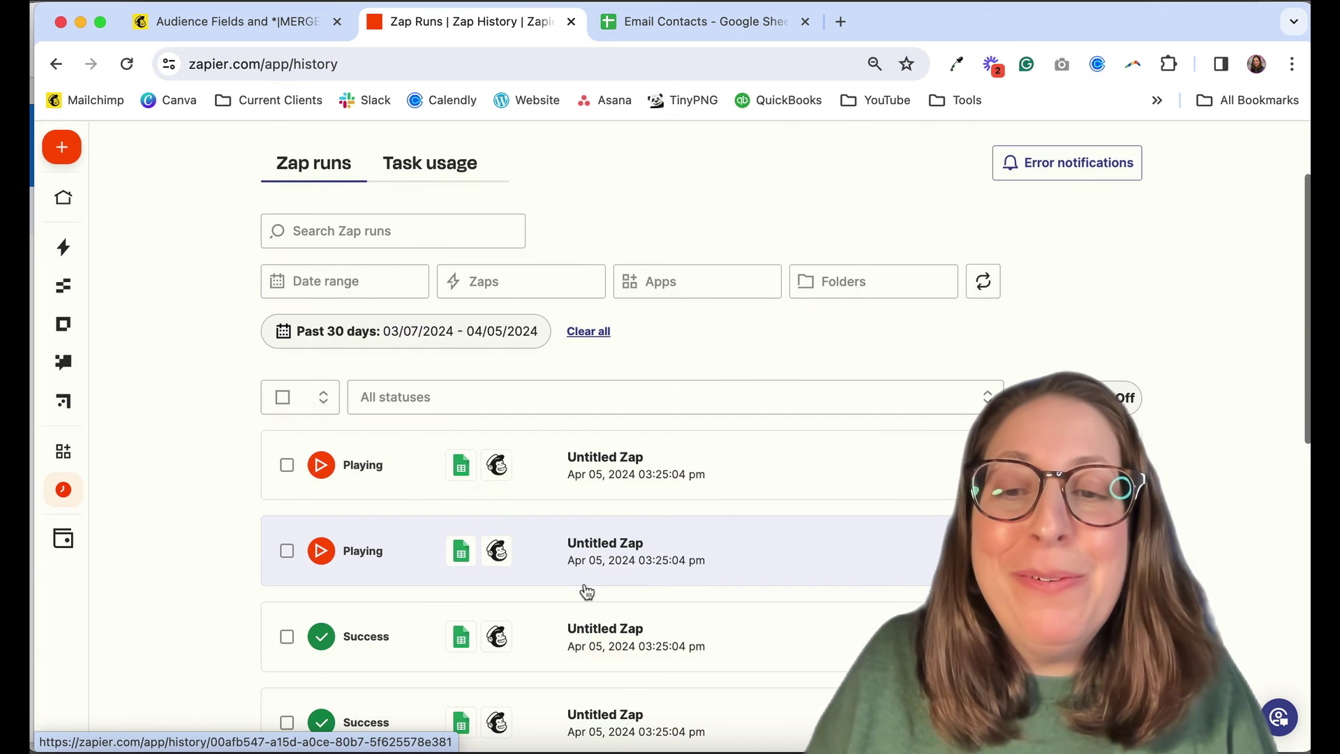
scroll(597, 412, down, 3)
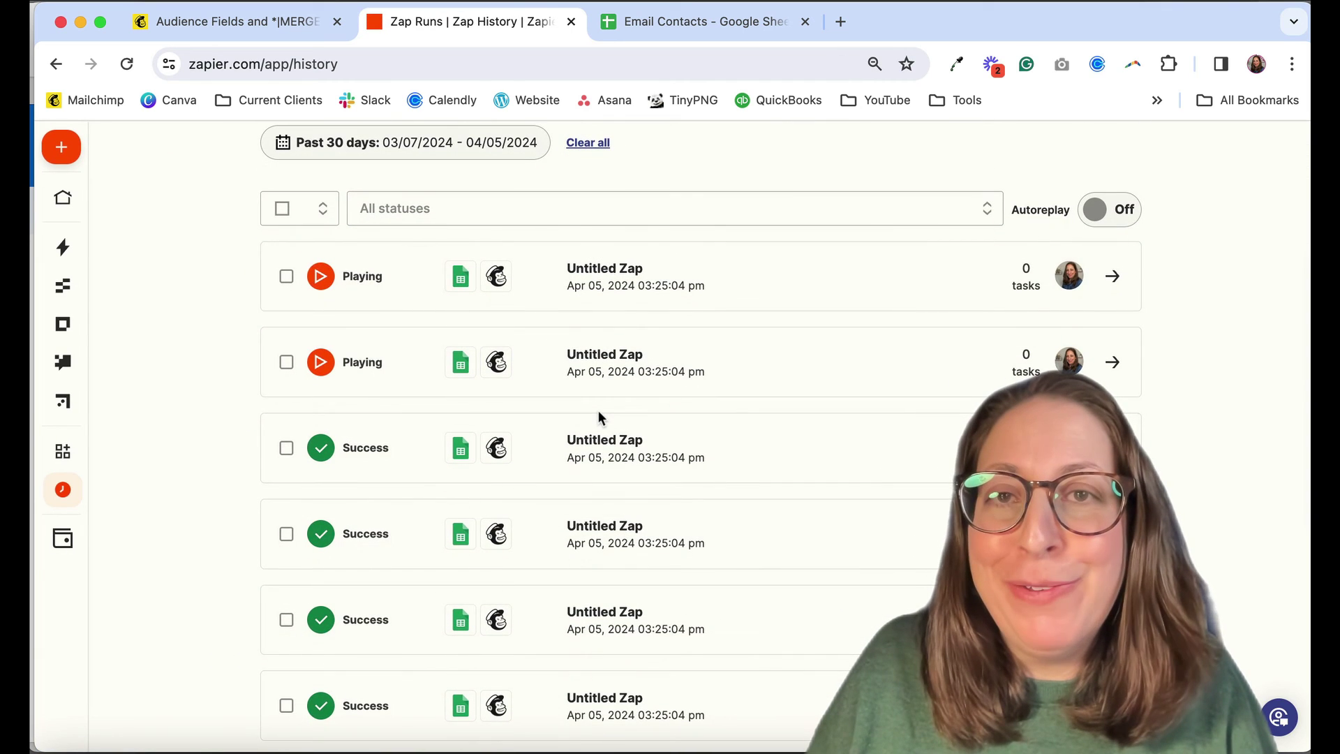